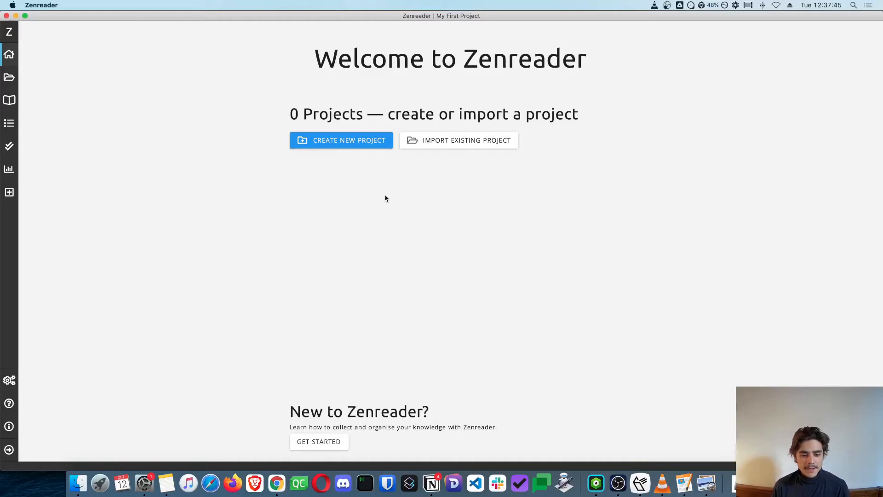
- Create a new project titled "My First Project" in the default project location and open it
{"action": "left_click", "coordinate": [347, 146]}
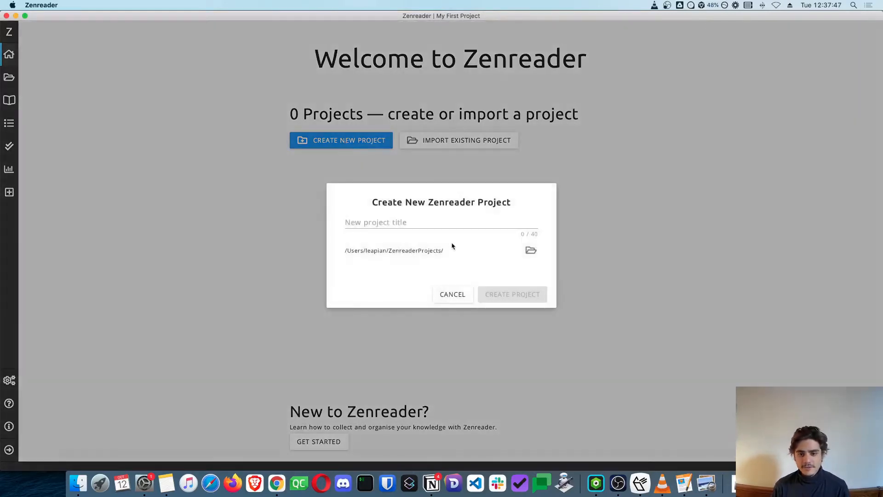
{"action": "left_click", "coordinate": [427, 224]}
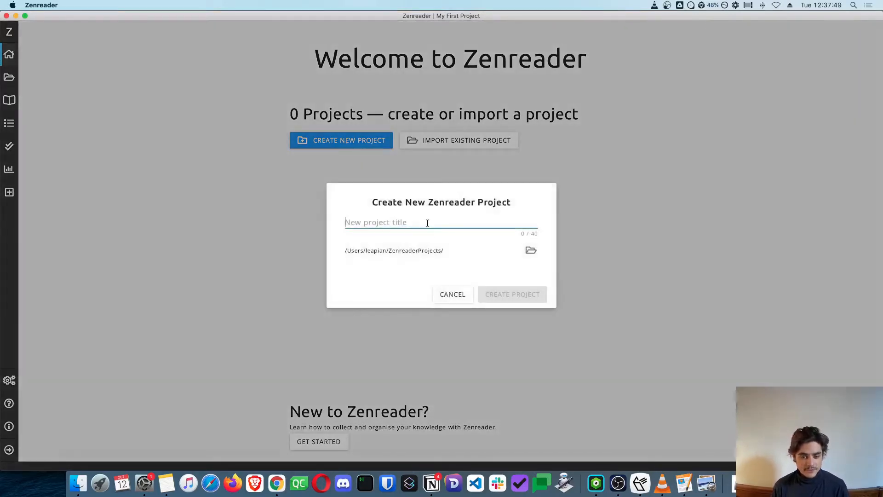
{"action": "type", "text": "My First Project"}
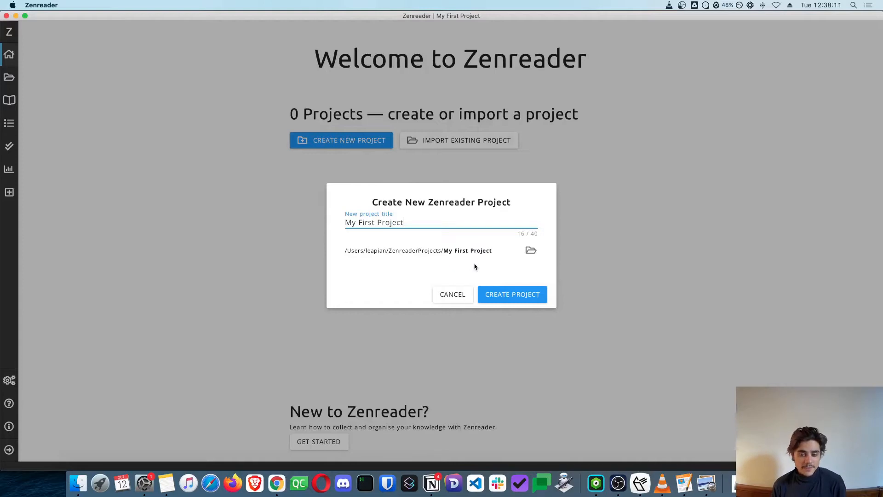
{"action": "left_click", "coordinate": [496, 297]}
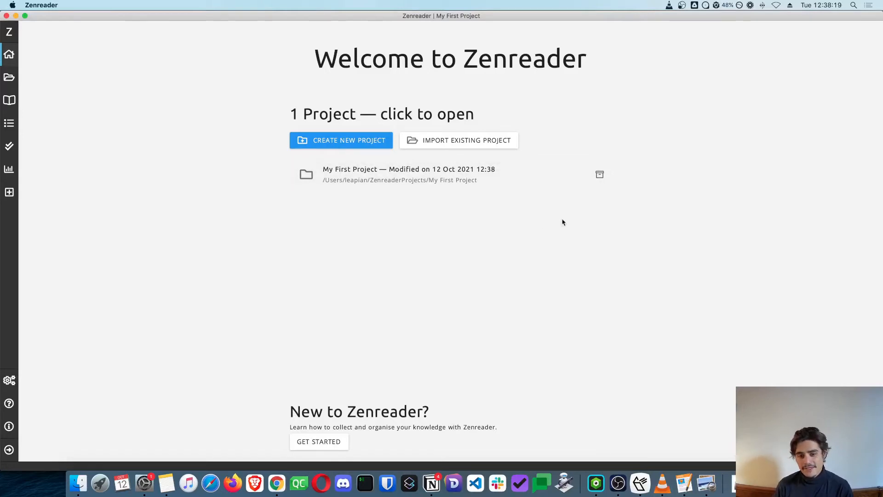
{"action": "left_click", "coordinate": [347, 181]}
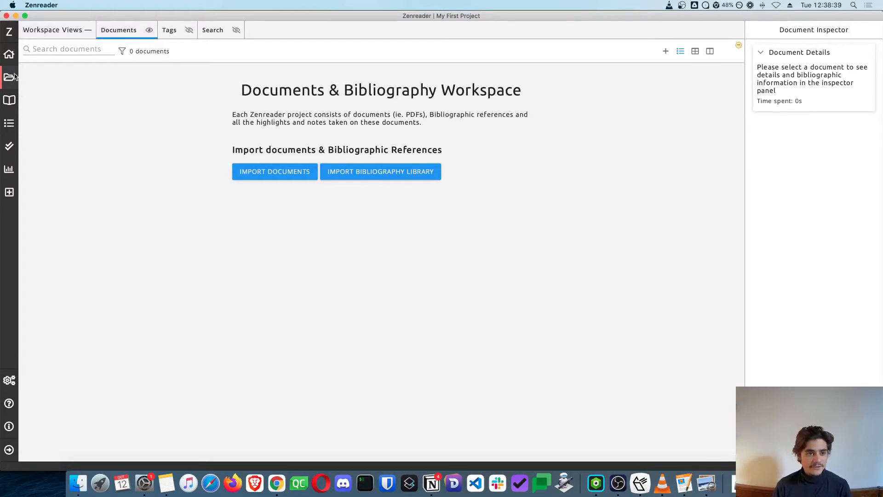
- Expand the navigation labels and look through the Projects Dashboard, Documents, Reader, Outlines, Tasks and Reports workspaces
{"action": "left_click", "coordinate": [8, 450]}
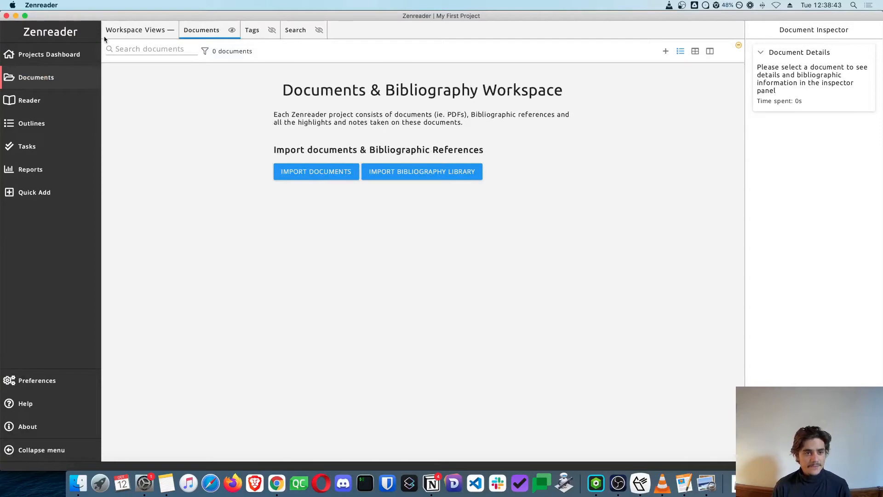
{"action": "left_click", "coordinate": [52, 57]}
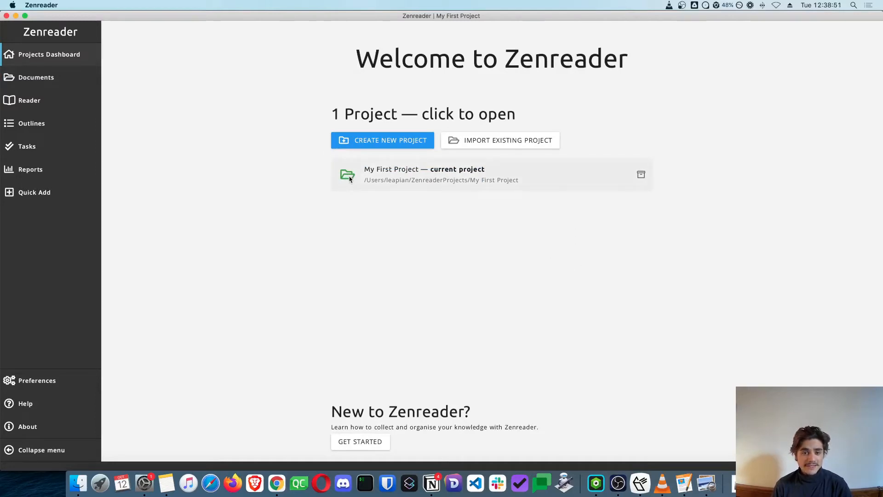
{"action": "left_click", "coordinate": [25, 80]}
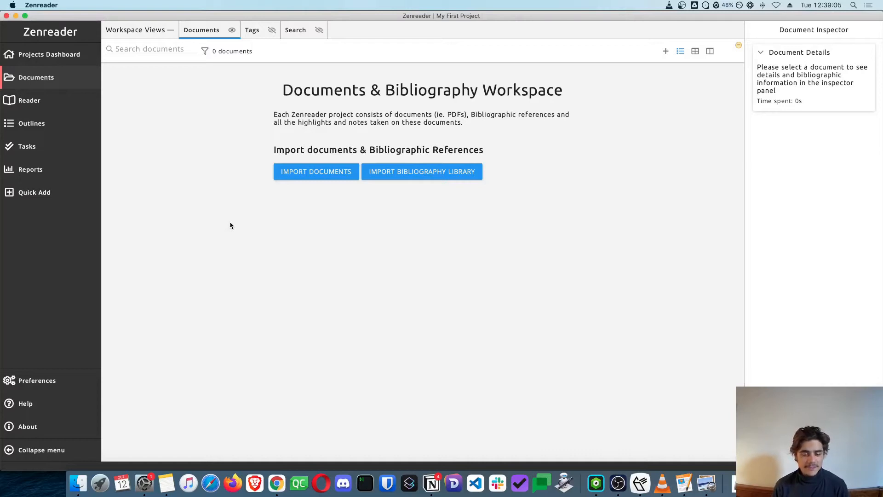
{"action": "left_click", "coordinate": [63, 108]}
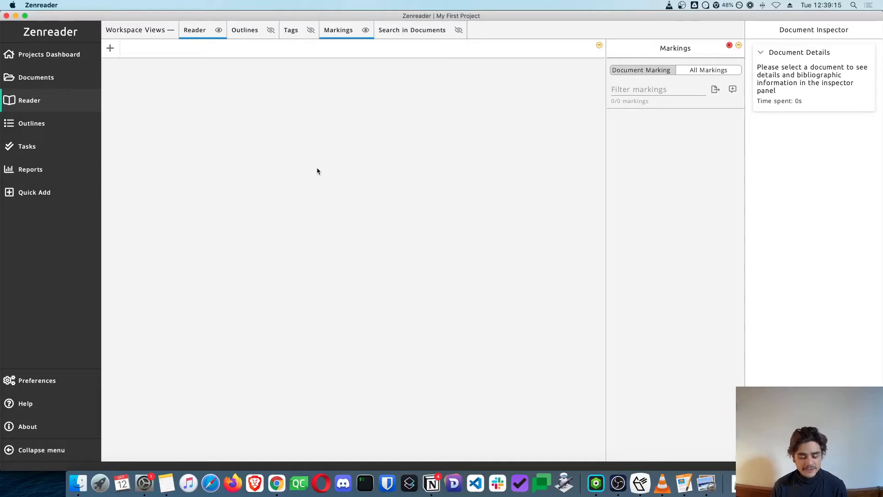
{"action": "left_click", "coordinate": [51, 124]}
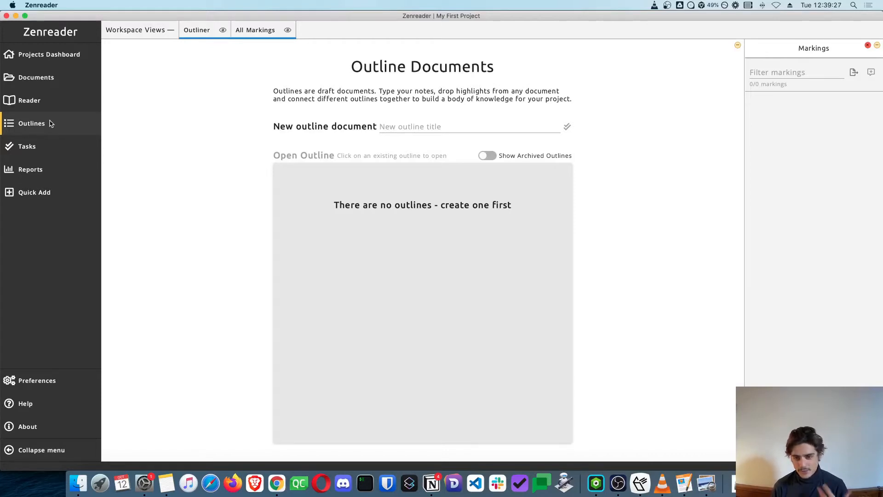
{"action": "left_click", "coordinate": [42, 148]}
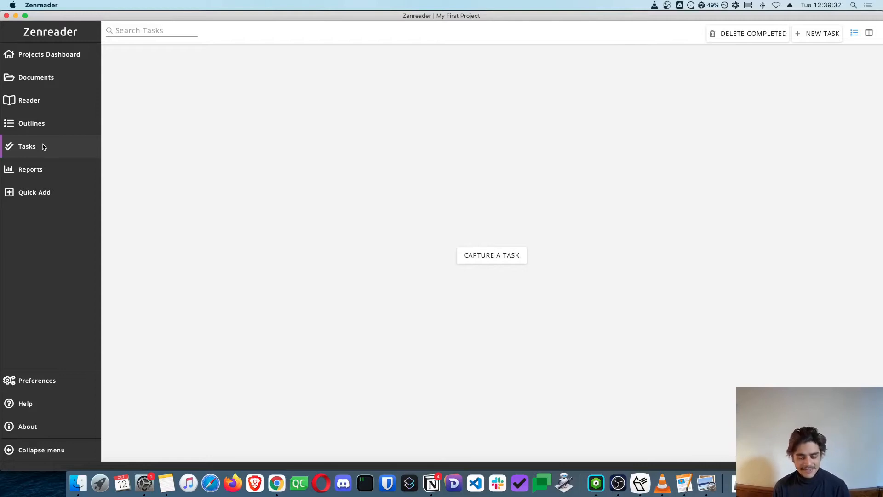
{"action": "left_click", "coordinate": [45, 170]}
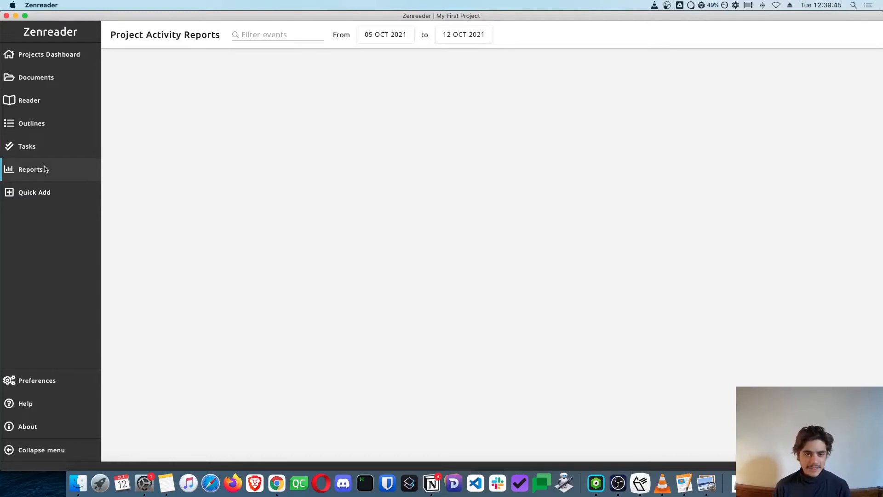
- Review the Quick Add, Preferences and Help options, closing each one, and collapse the navigation labels
{"action": "left_click", "coordinate": [35, 196]}
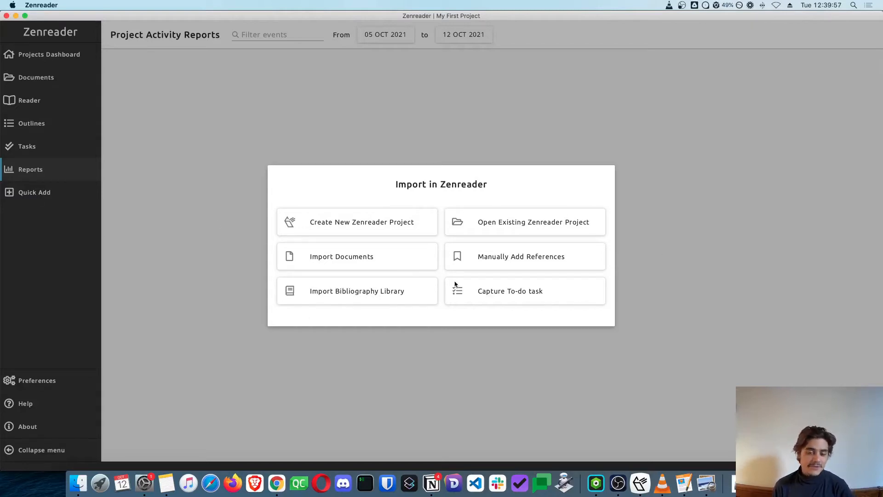
{"action": "left_click", "coordinate": [232, 284]}
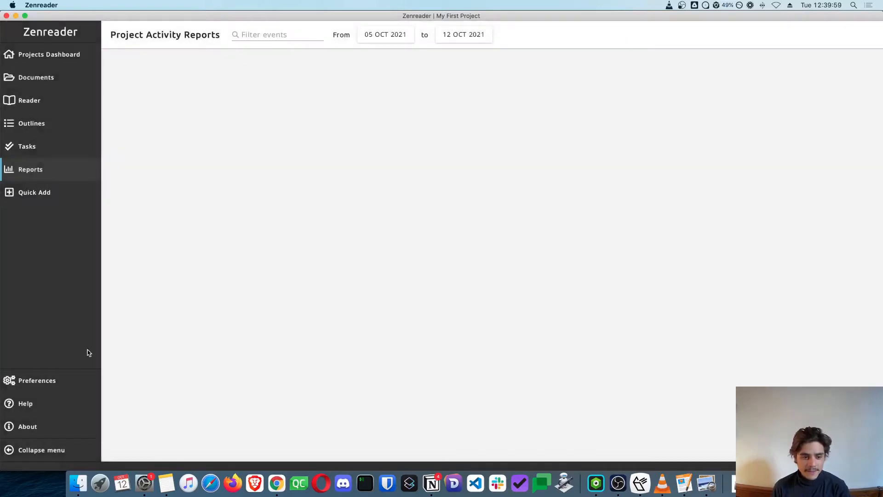
{"action": "left_click", "coordinate": [41, 384]}
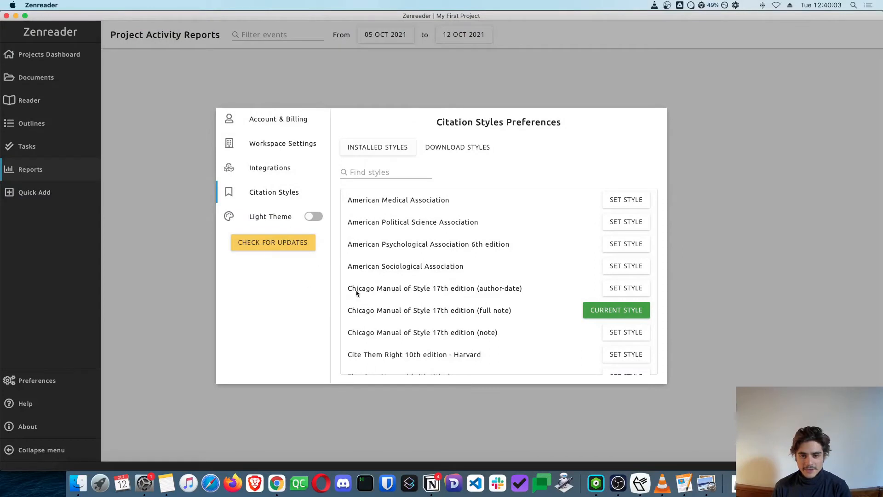
{"action": "left_click", "coordinate": [166, 326]}
{"action": "left_click", "coordinate": [39, 404]}
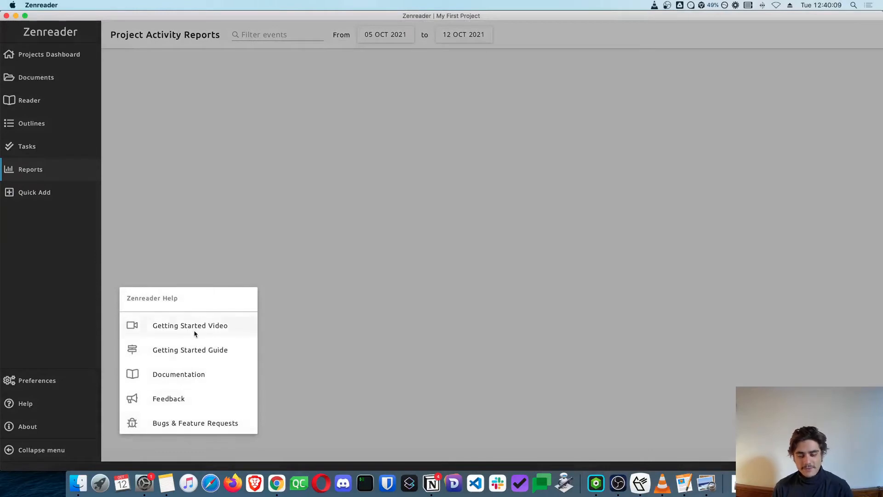
{"action": "left_click", "coordinate": [196, 267]}
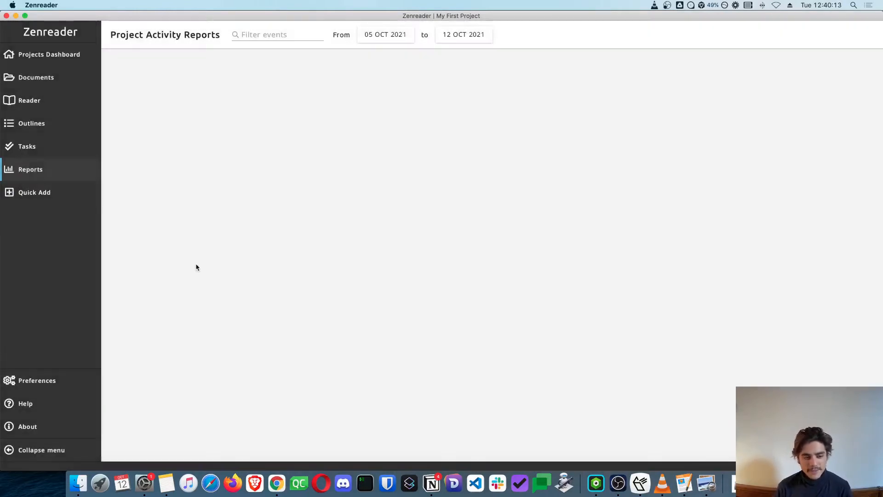
{"action": "left_click", "coordinate": [24, 454]}
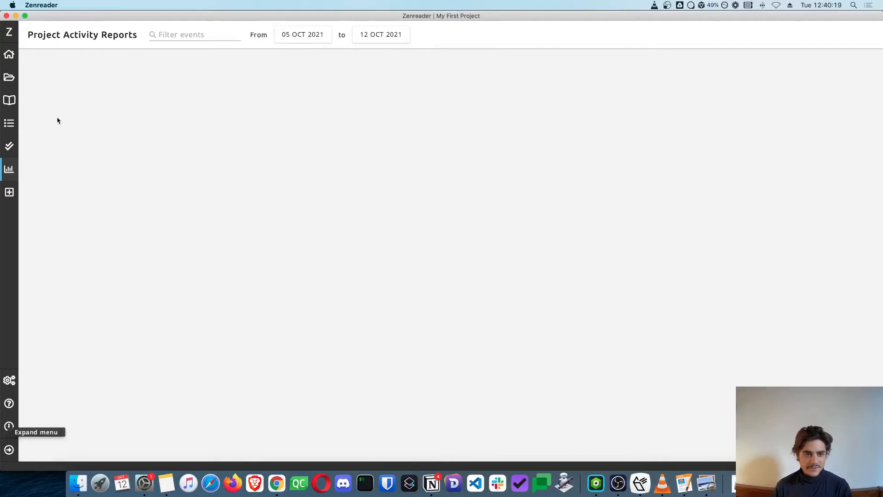
- Import gal_eich_2009_tracebased_jit_typespecialization.pdf and schettini_brambilla_2002_hierarchicalclassification.pdf from the demo_docs folder into the project's documents
{"action": "left_click", "coordinate": [8, 79]}
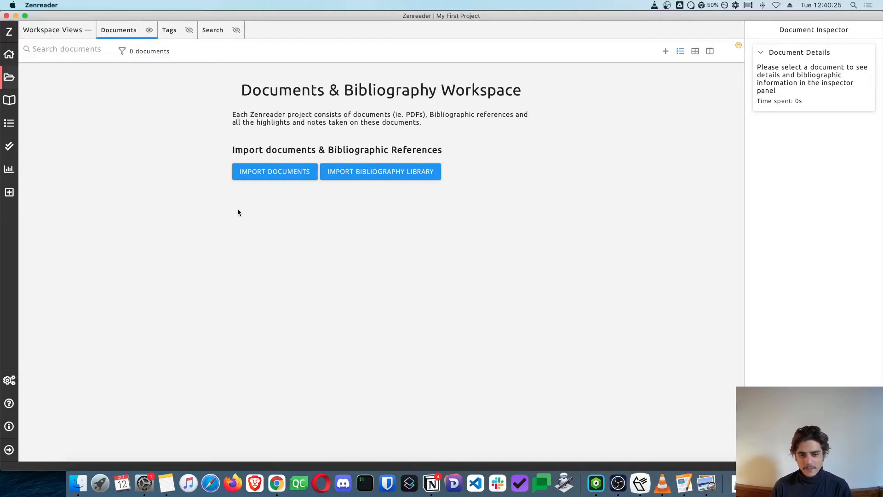
{"action": "left_click", "coordinate": [254, 178]}
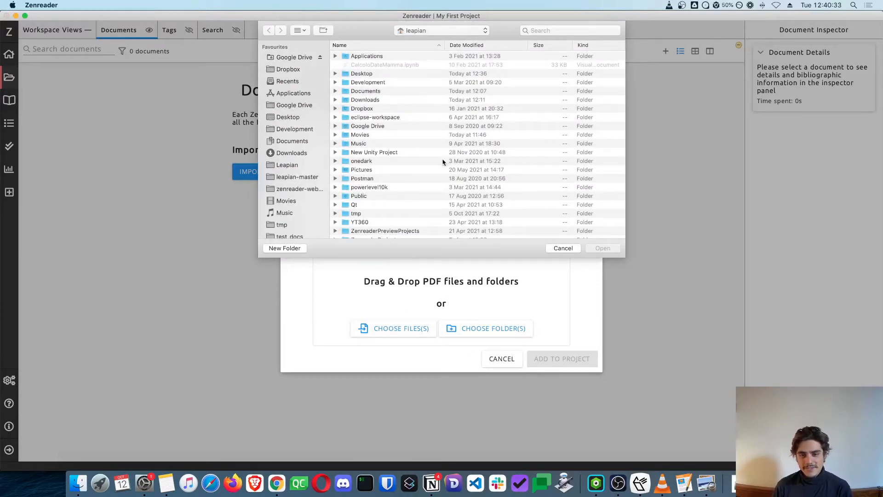
{"action": "scroll", "coordinate": [308, 212], "scroll_direction": "down", "scroll_amount": 1}
{"action": "scroll", "coordinate": [309, 212], "scroll_direction": "down", "scroll_amount": 4}
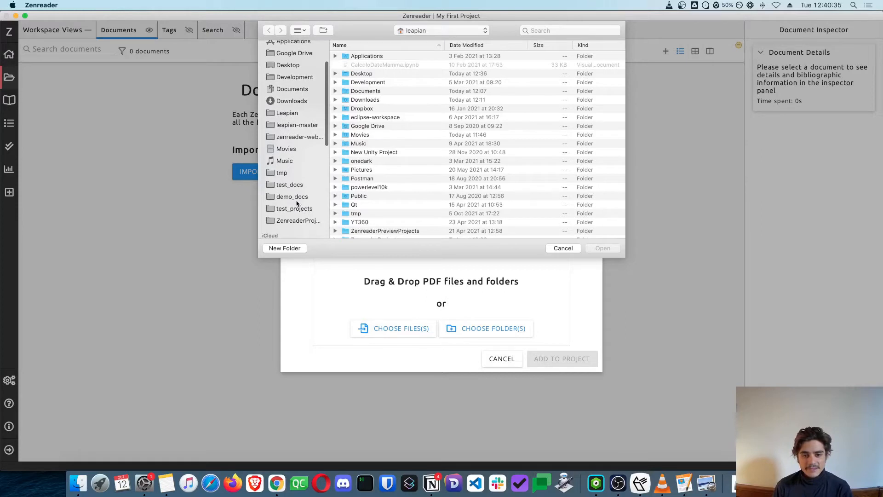
{"action": "left_click", "coordinate": [294, 197]}
{"action": "left_click", "coordinate": [399, 57]}
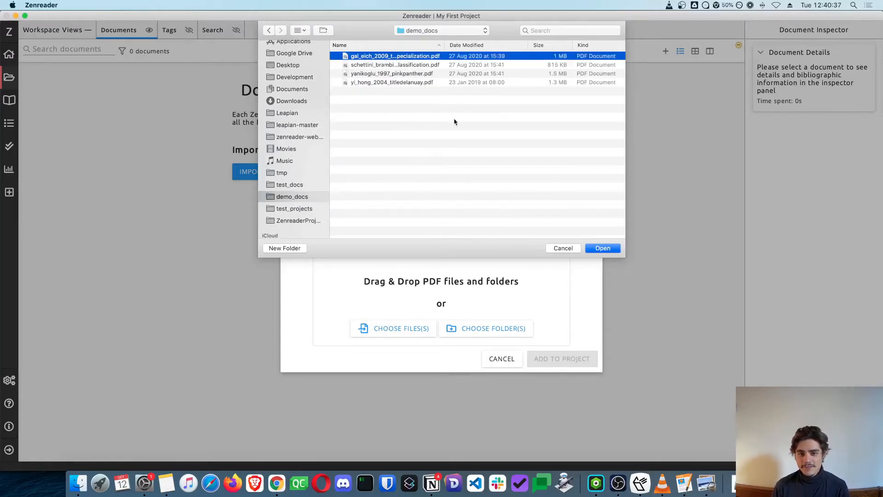
{"action": "key", "text": "shift+Down"}
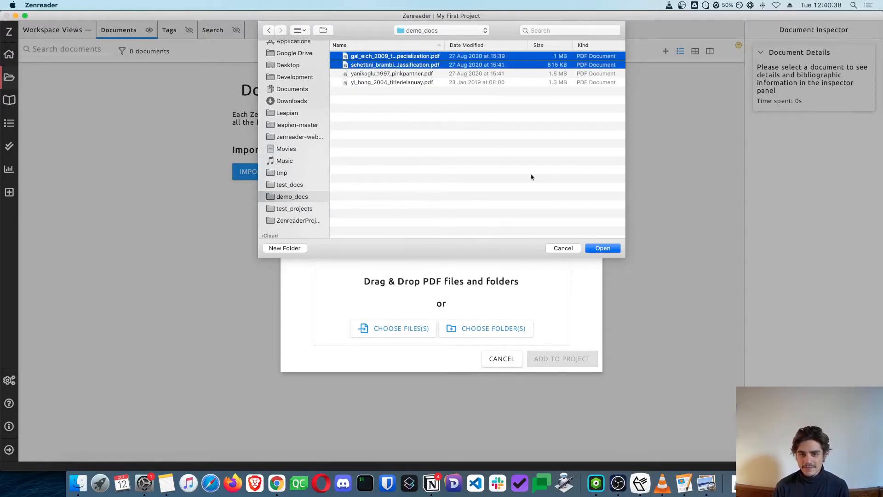
{"action": "left_click", "coordinate": [603, 248]}
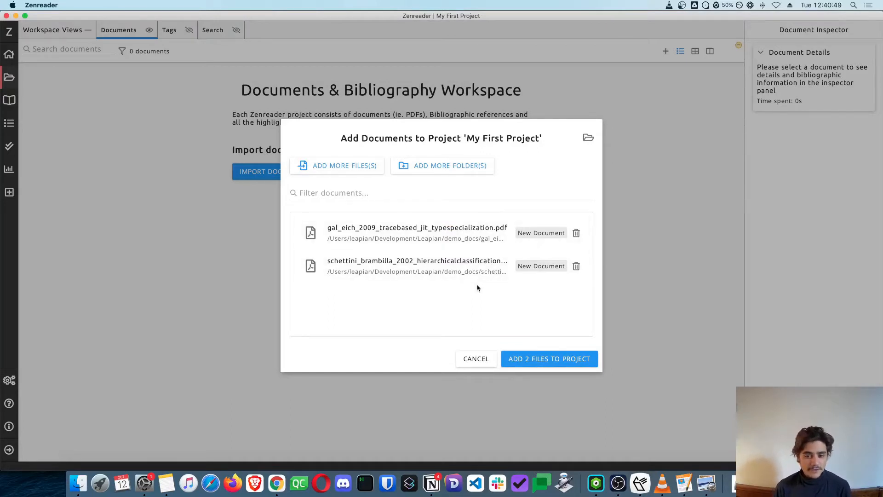
{"action": "left_click", "coordinate": [544, 360]}
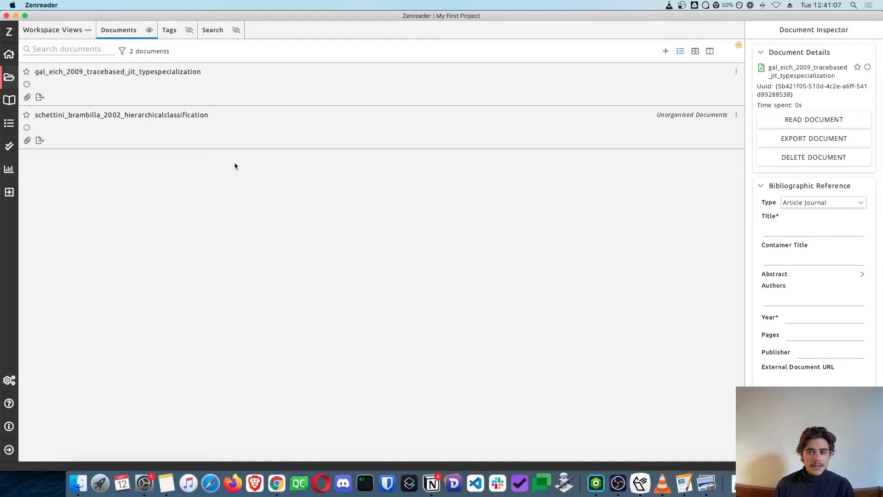
- Inspect the details and bibliographic information of the two imported documents, alternating between them
{"action": "left_click", "coordinate": [241, 96]}
{"action": "left_click", "coordinate": [243, 135]}
{"action": "left_click", "coordinate": [245, 87]}
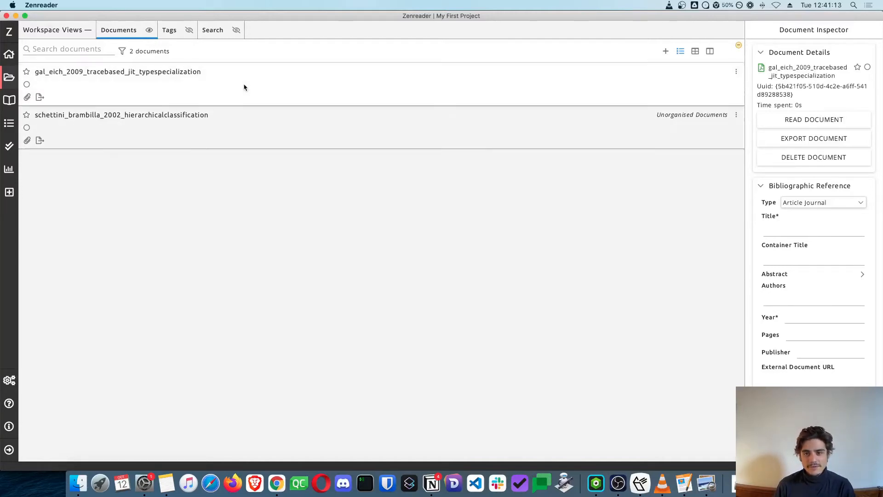
{"action": "left_click", "coordinate": [260, 123]}
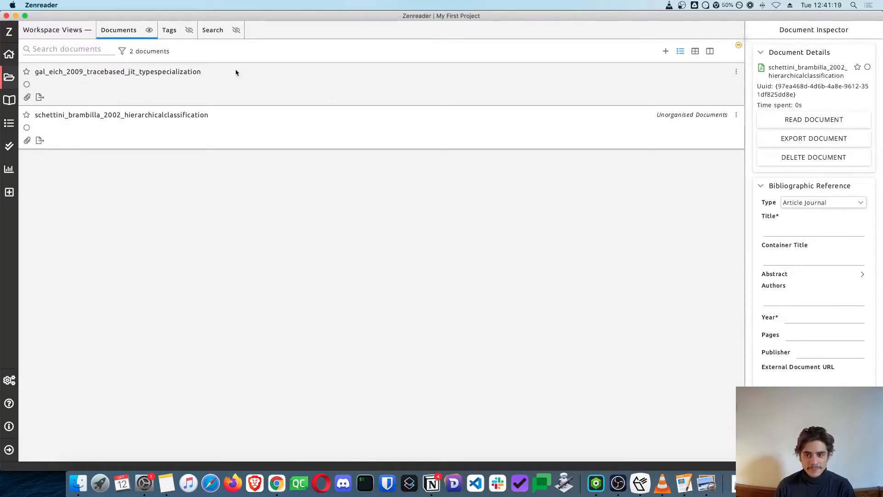
{"action": "left_click", "coordinate": [213, 74]}
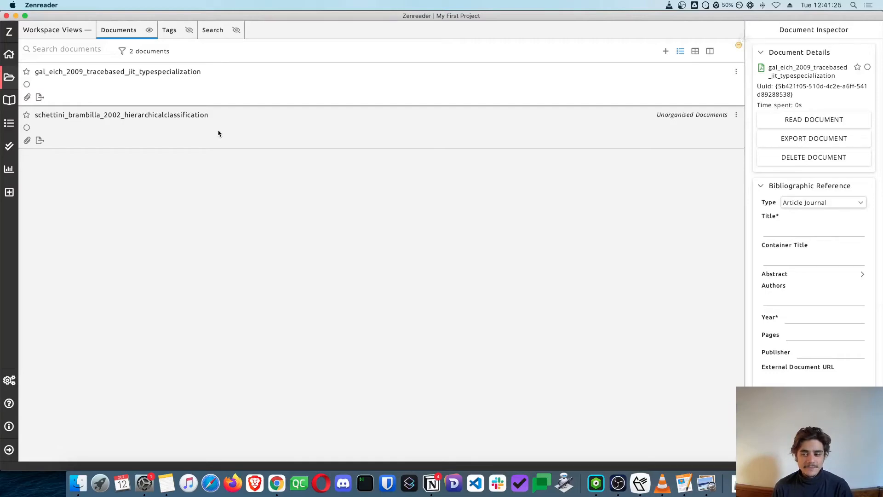
- Open the trace-based JIT type specialization paper in the Reader, and add the hierarchical classification paper as a second open document
{"action": "double_click", "coordinate": [140, 90]}
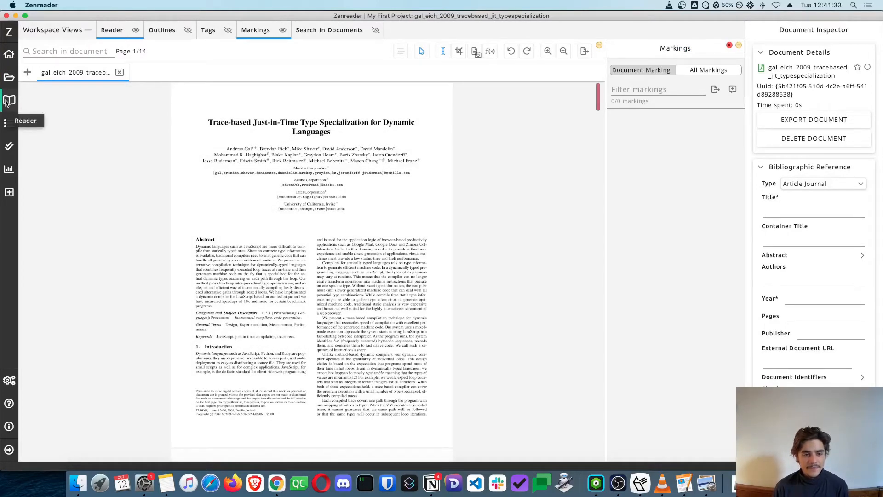
{"action": "left_click", "coordinate": [27, 73]}
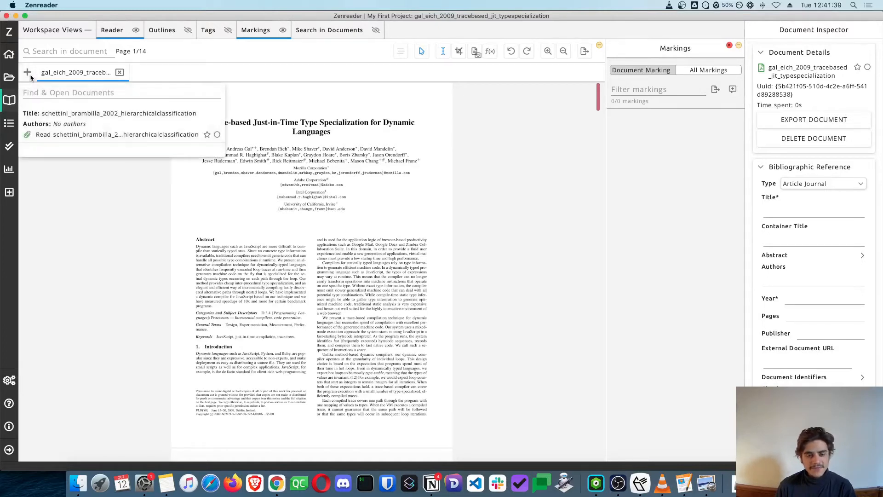
{"action": "left_click", "coordinate": [80, 121]}
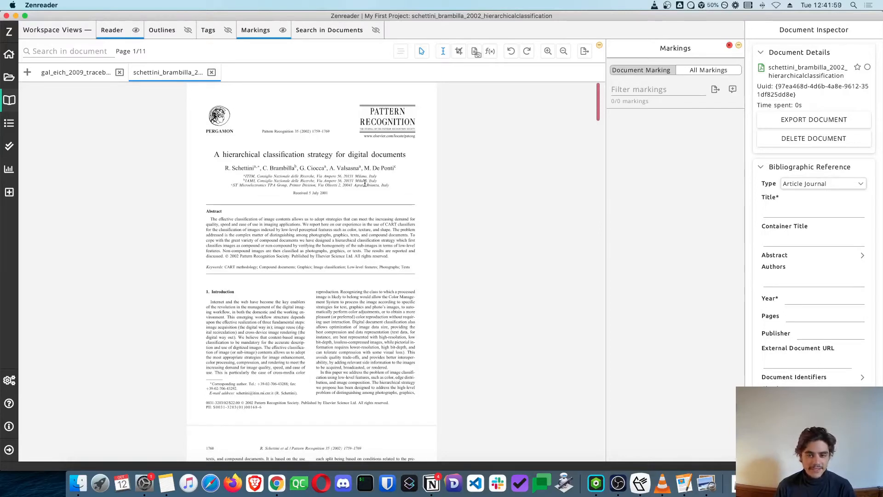
- Highlight the Introduction's opening text, from "Internet and the web" to "upon the effective", in green, and hide and redisplay the Markings view
{"action": "left_click_drag", "start_coordinate": [209, 302], "coordinate": [236, 323]}
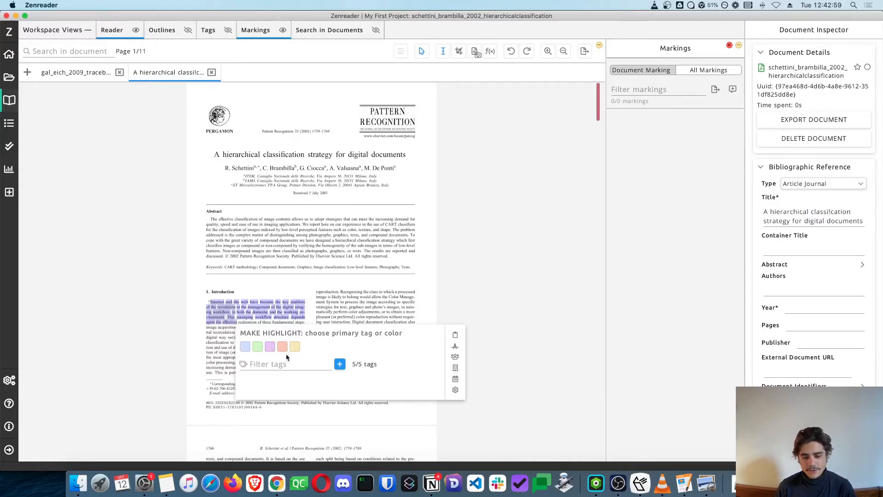
{"action": "left_click", "coordinate": [259, 346]}
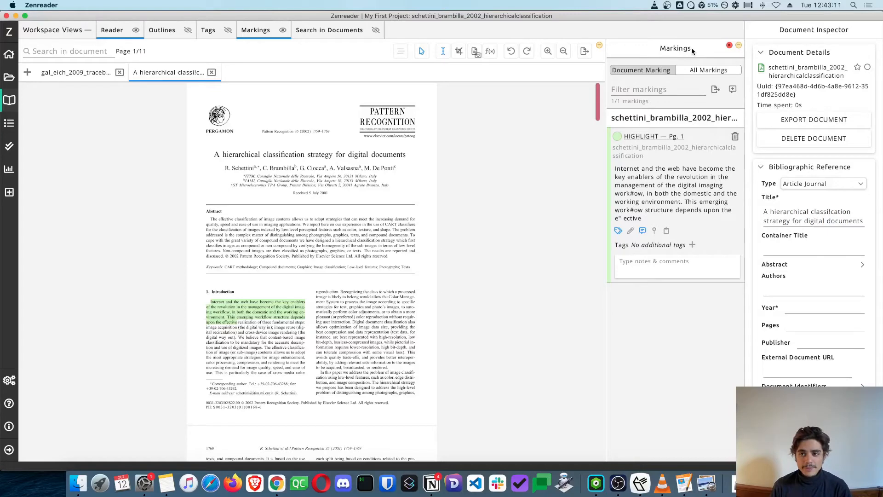
{"action": "left_click", "coordinate": [261, 31]}
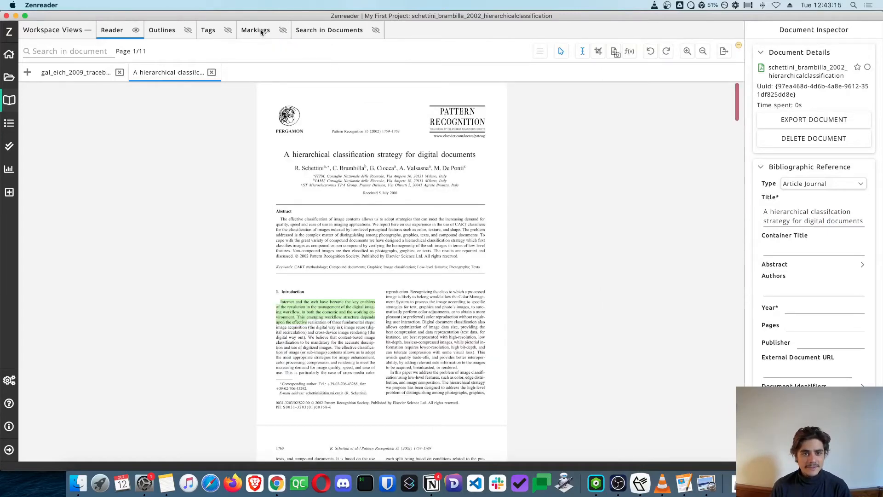
{"action": "left_click", "coordinate": [260, 32]}
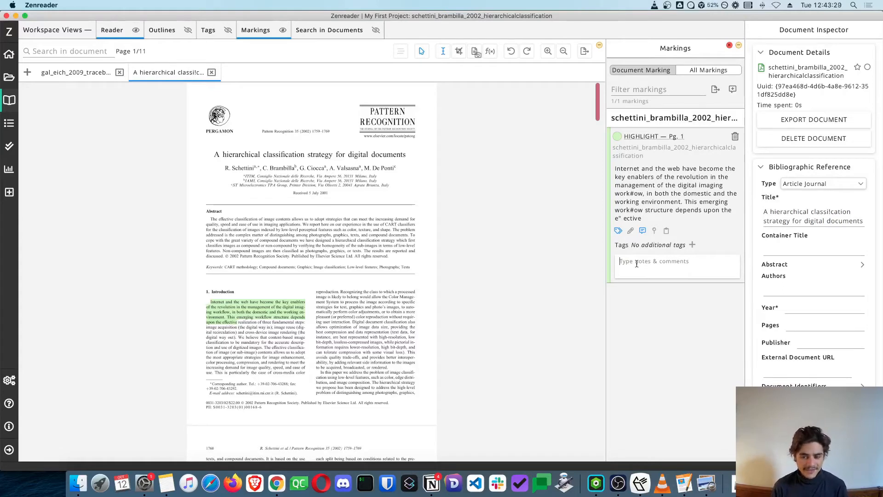
- Add the note "My thoughts and comments" to the page 1 highlight and replace its highlighted text with "paraphrased version"
{"action": "type", "text": "M"}
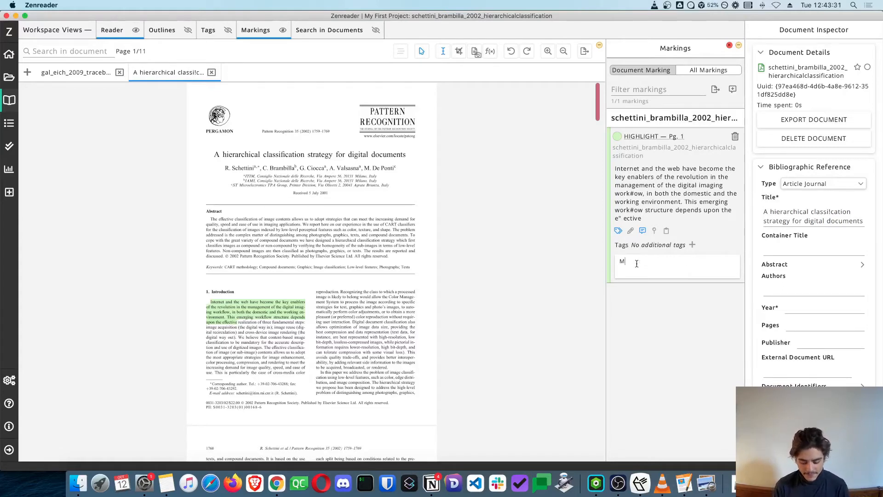
{"action": "type", "text": "y thoughts and comments"}
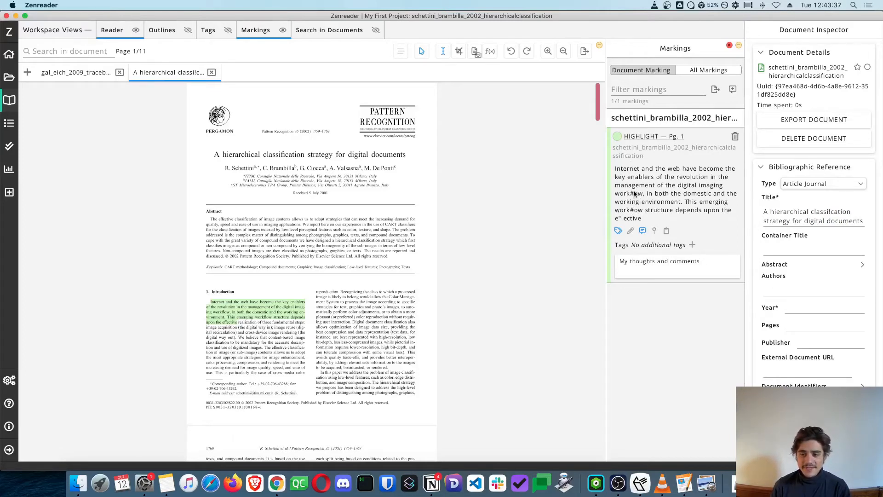
{"action": "left_click", "coordinate": [632, 234]}
{"action": "triple_click", "coordinate": [651, 289]}
{"action": "type", "text": "paraphrased version"}
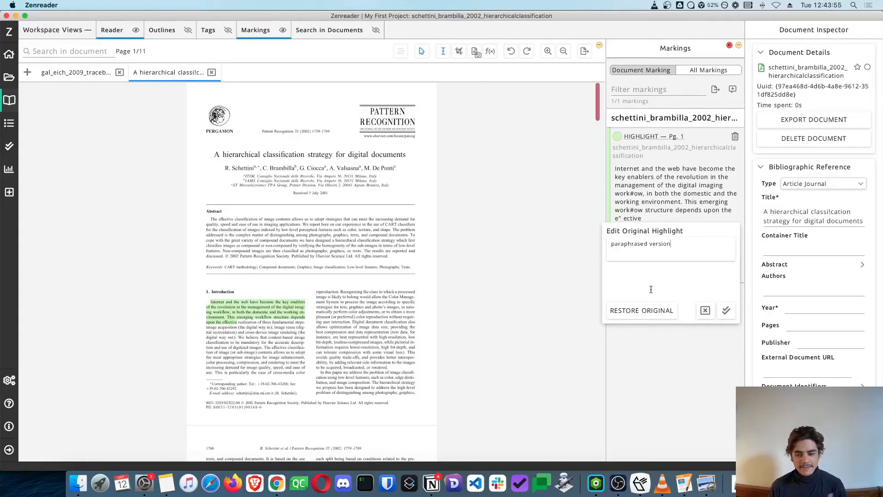
{"action": "left_click", "coordinate": [726, 312]}
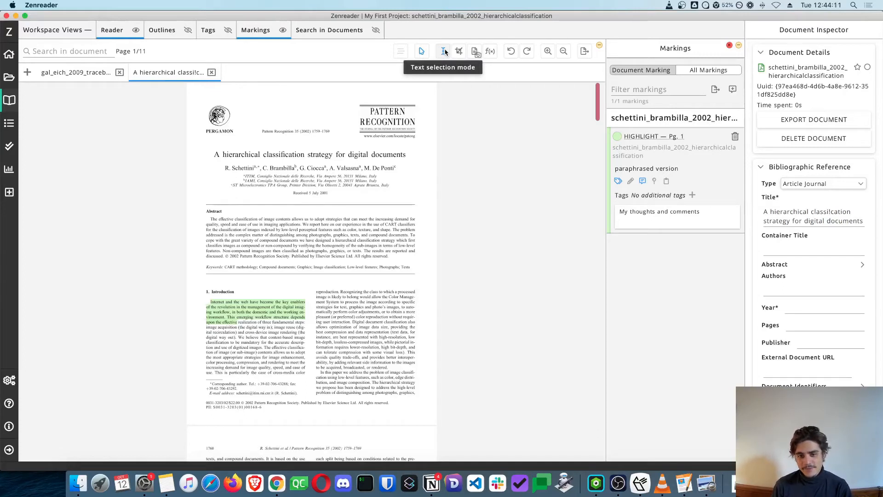
- Capture the Fig. 2 "classifier engine" diagram on page 3, including its caption, as a yellow image marking
{"action": "left_click", "coordinate": [459, 52]}
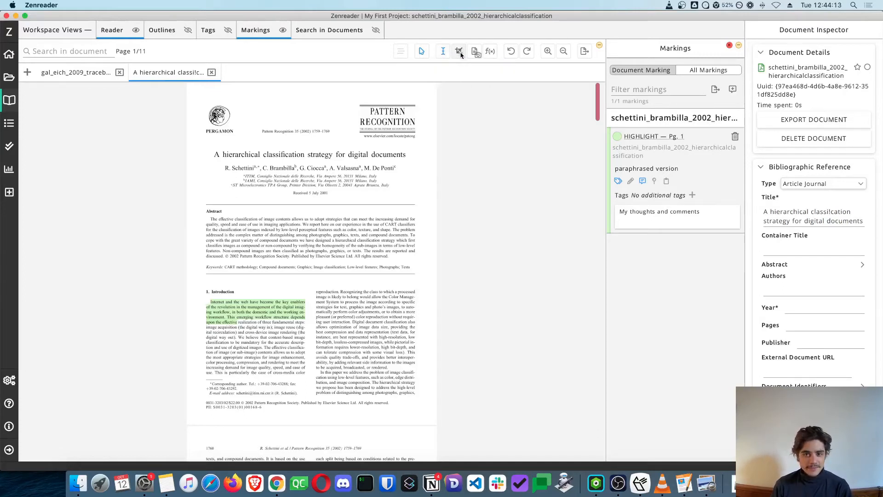
{"action": "scroll", "coordinate": [324, 299], "scroll_direction": "down", "scroll_amount": 6}
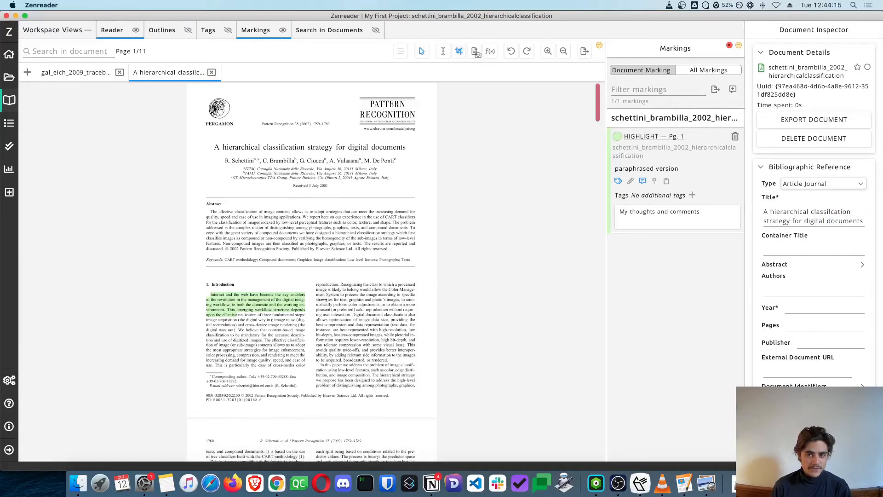
{"action": "scroll", "coordinate": [324, 299], "scroll_direction": "down", "scroll_amount": 10}
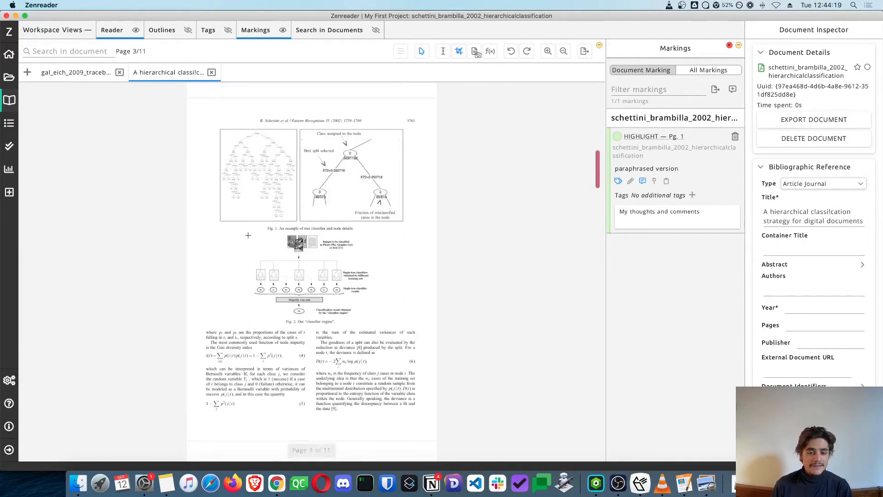
{"action": "left_click_drag", "start_coordinate": [249, 232], "coordinate": [370, 327]}
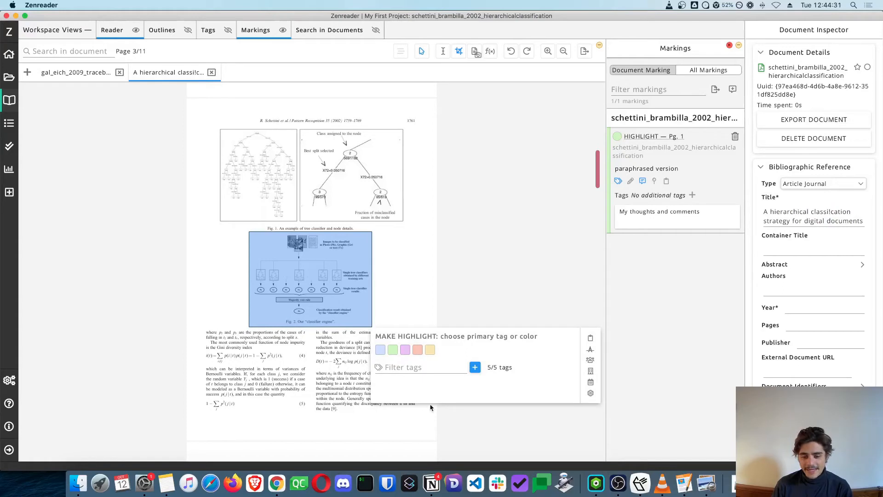
{"action": "left_click", "coordinate": [430, 350]}
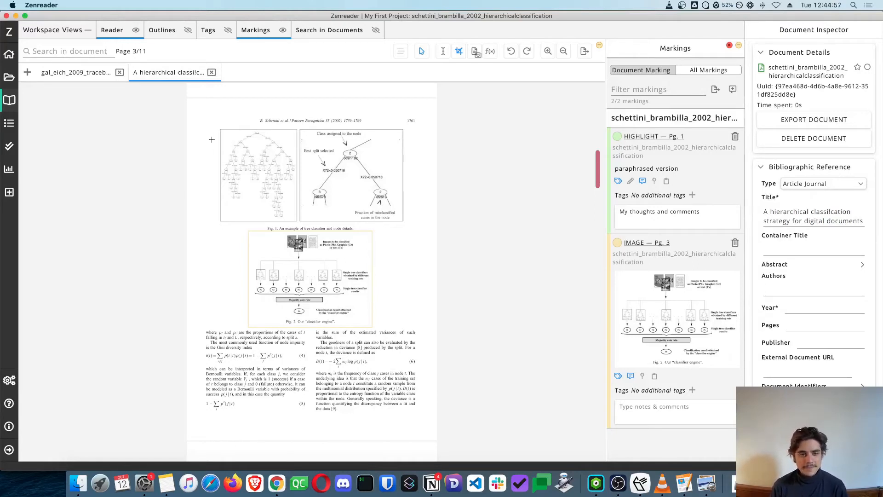
- Show the Tags view and create a pink tag named Theory
{"action": "left_click", "coordinate": [214, 31]}
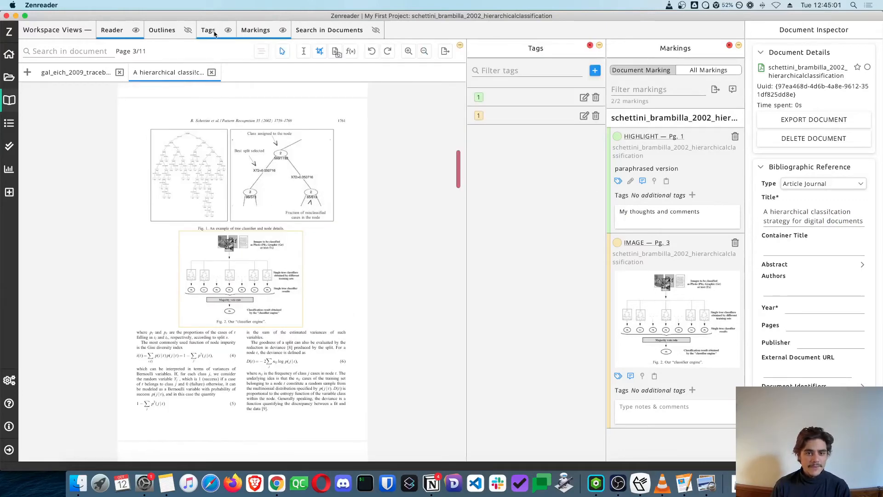
{"action": "scroll", "coordinate": [243, 272], "scroll_direction": "up", "scroll_amount": 15}
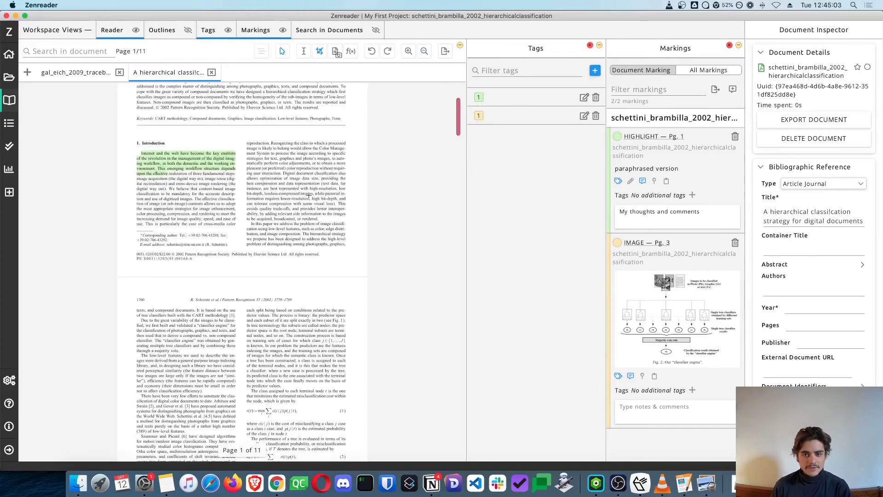
{"action": "left_click", "coordinate": [594, 70]}
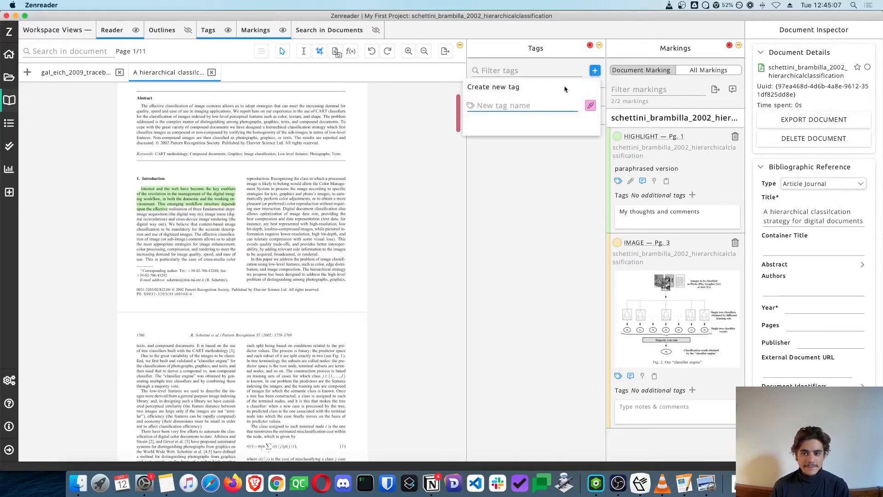
{"action": "type", "text": "Theory"}
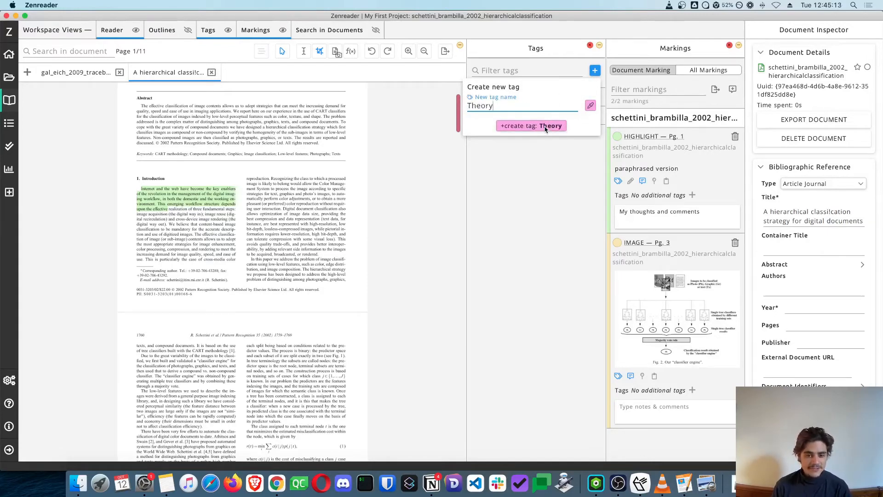
{"action": "left_click", "coordinate": [546, 128]}
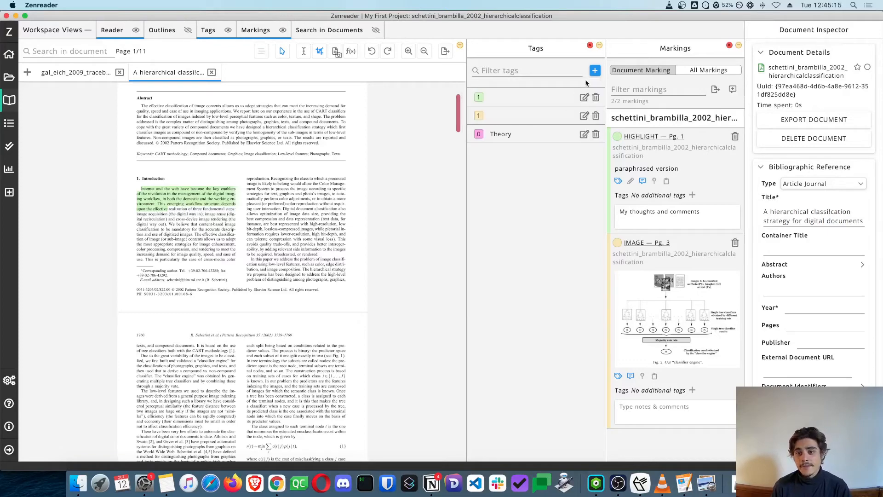
- Create another tag named Methodology with a green color
{"action": "left_click", "coordinate": [595, 70]}
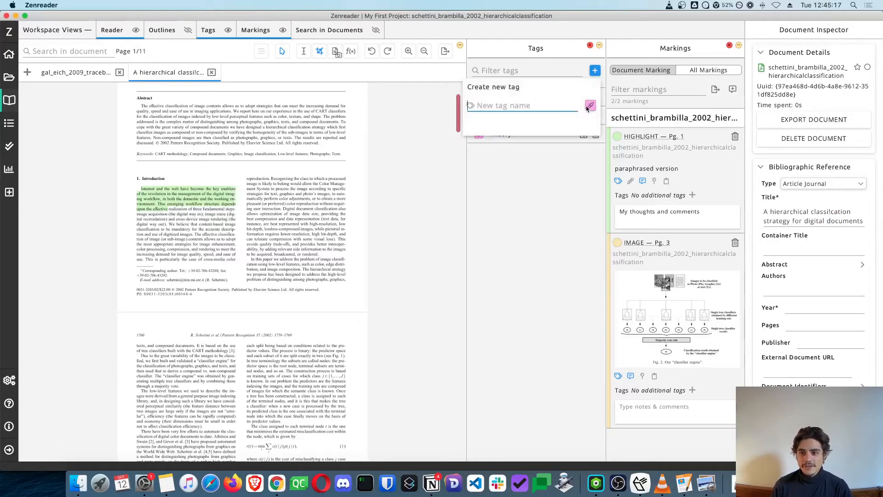
{"action": "type", "text": "Metho"}
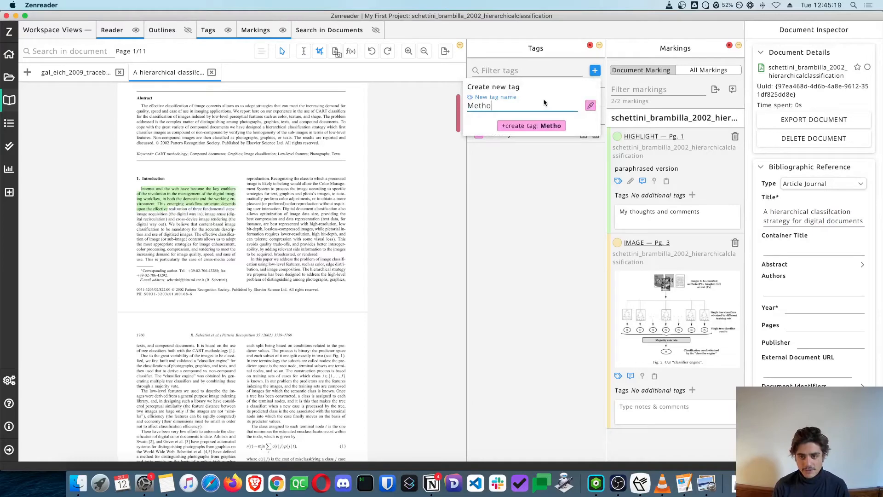
{"action": "type", "text": "dology"}
{"action": "left_click", "coordinate": [590, 107]}
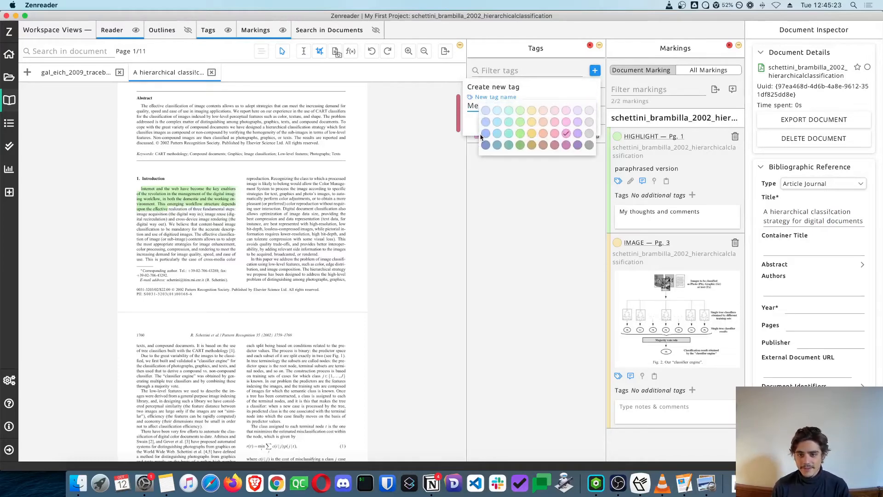
{"action": "left_click", "coordinate": [520, 134]}
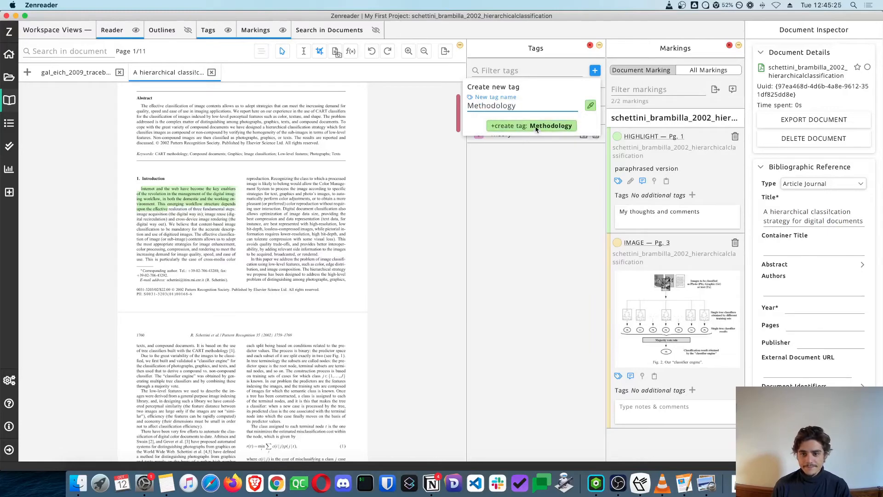
{"action": "left_click", "coordinate": [537, 127]}
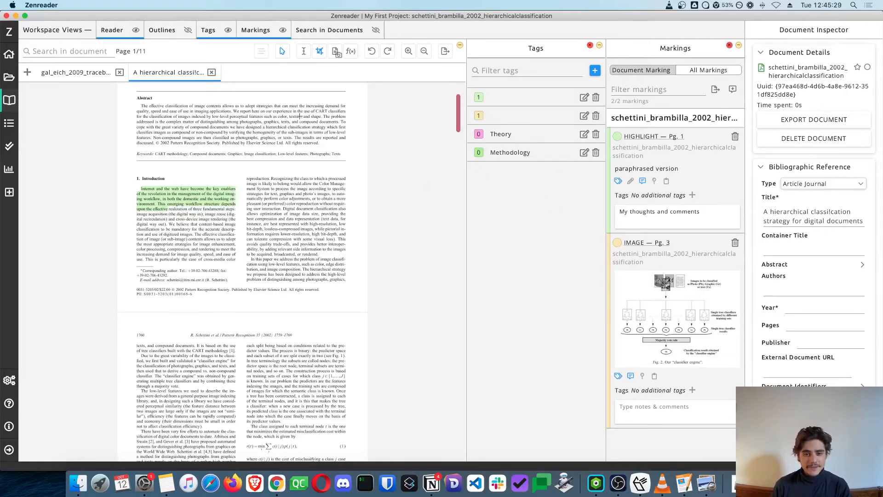
- Highlight the page 1 Introduction text from "user interaction" to "by adding relevant side" with the Methodology tag
{"action": "left_click", "coordinate": [304, 51]}
{"action": "left_click_drag", "start_coordinate": [259, 210], "coordinate": [298, 251]}
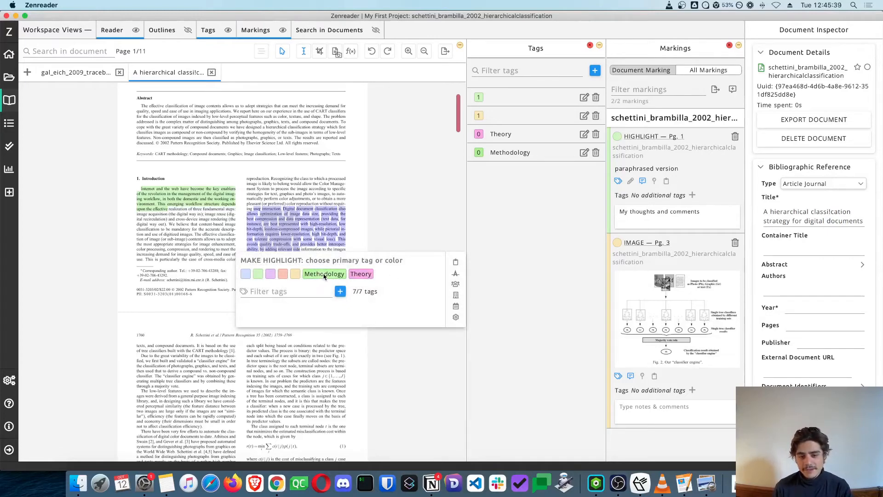
{"action": "left_click", "coordinate": [340, 291]}
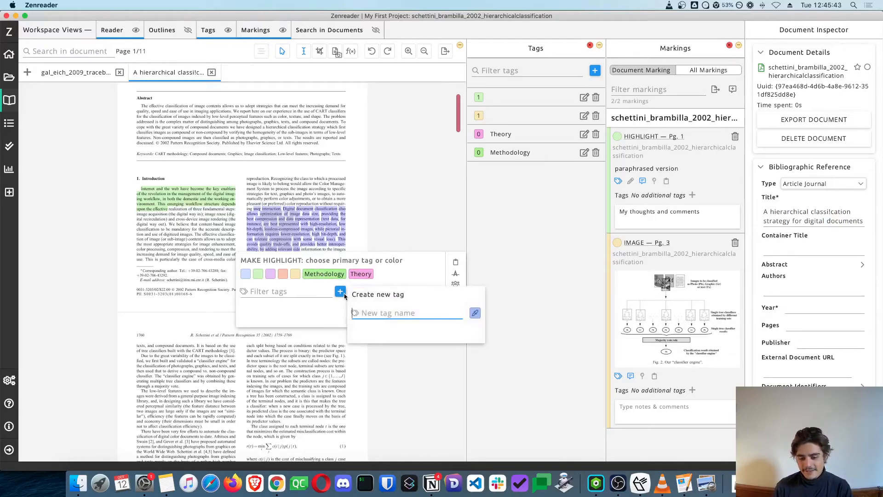
{"action": "left_click", "coordinate": [328, 312]}
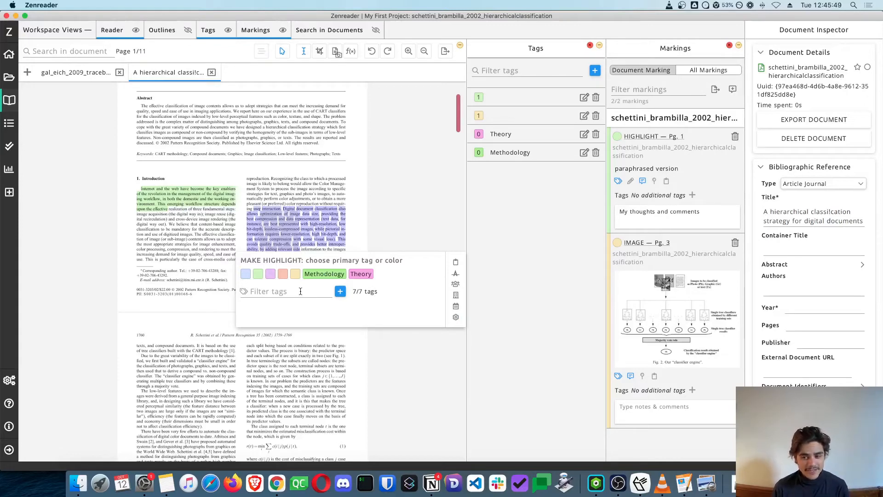
{"action": "left_click", "coordinate": [338, 274]}
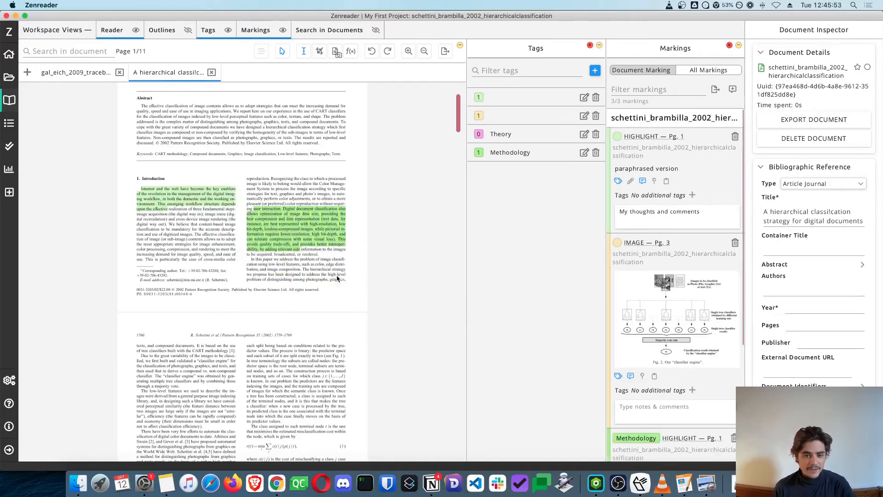
- Highlight the page 2 text from "low-level features" to "economy (their dimensions" with the Theory tag, and hide the Tags view
{"action": "scroll", "coordinate": [265, 334], "scroll_direction": "down", "scroll_amount": 5}
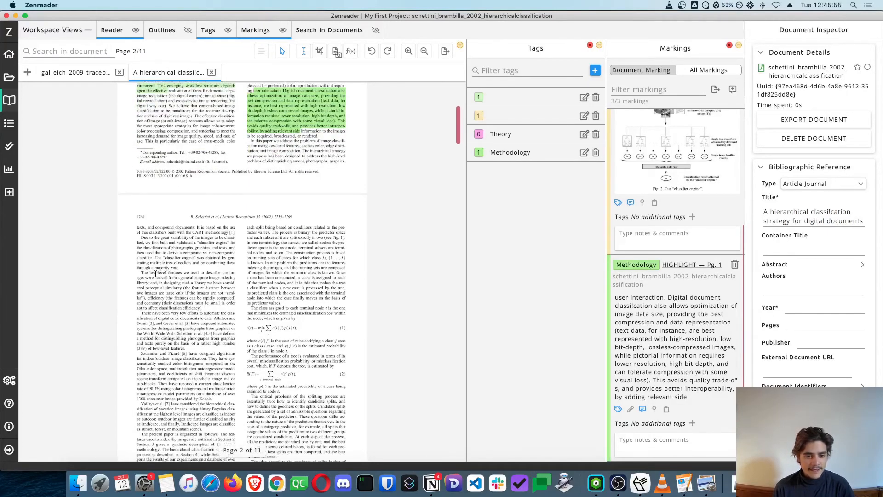
{"action": "left_click_drag", "start_coordinate": [151, 273], "coordinate": [186, 303]}
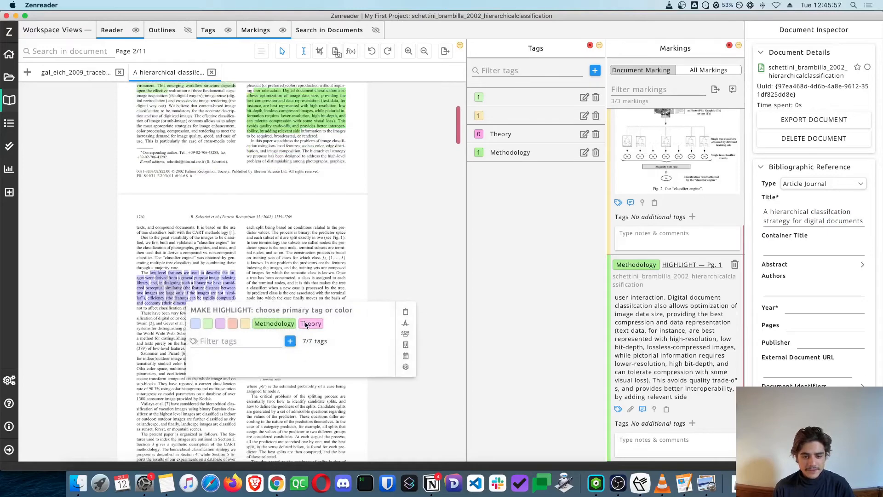
{"action": "left_click", "coordinate": [306, 325]}
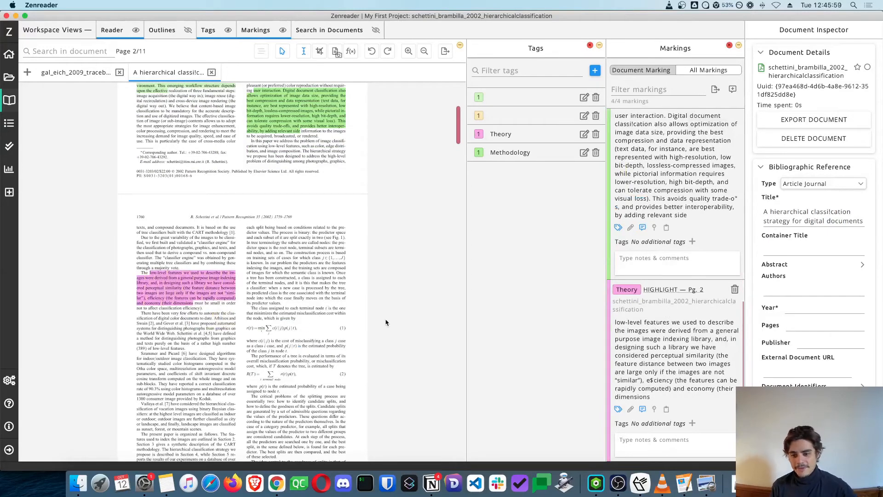
{"action": "scroll", "coordinate": [668, 251], "scroll_direction": "up", "scroll_amount": 4}
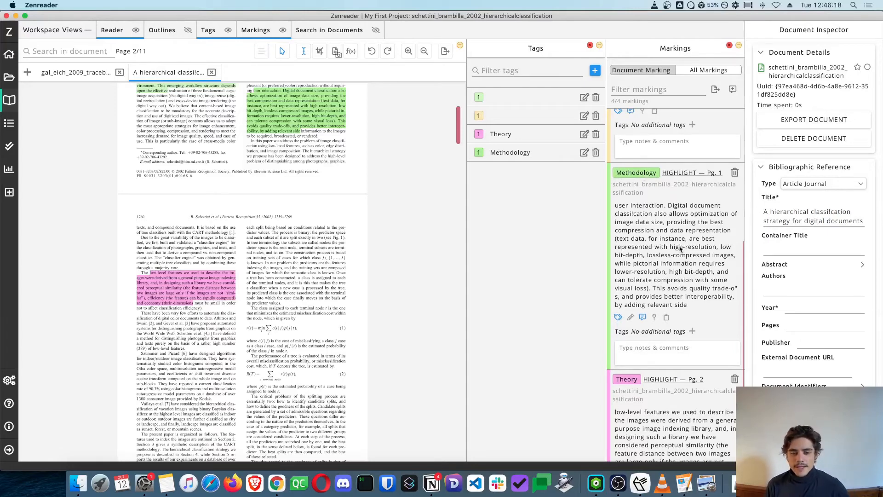
{"action": "left_click", "coordinate": [590, 45]}
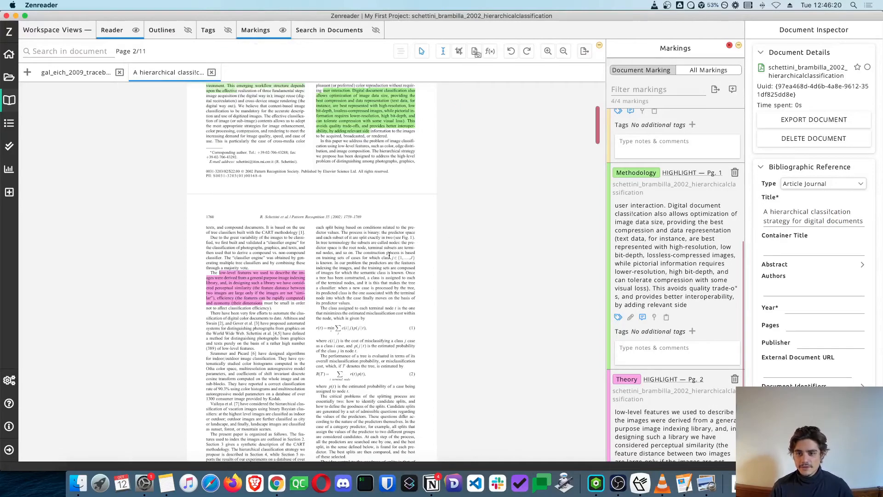
- Fill in the hierarchical classification paper's bibliographic reference with the first author's name, container title Pattern Recognition and year 2002
{"action": "scroll", "coordinate": [389, 255], "scroll_direction": "up", "scroll_amount": 5}
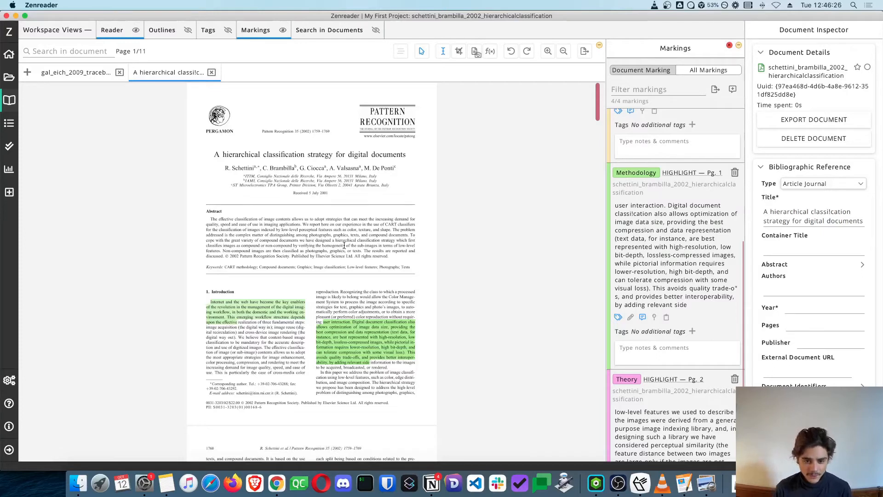
{"action": "left_click", "coordinate": [783, 291]}
{"action": "type", "text": "Sche"}
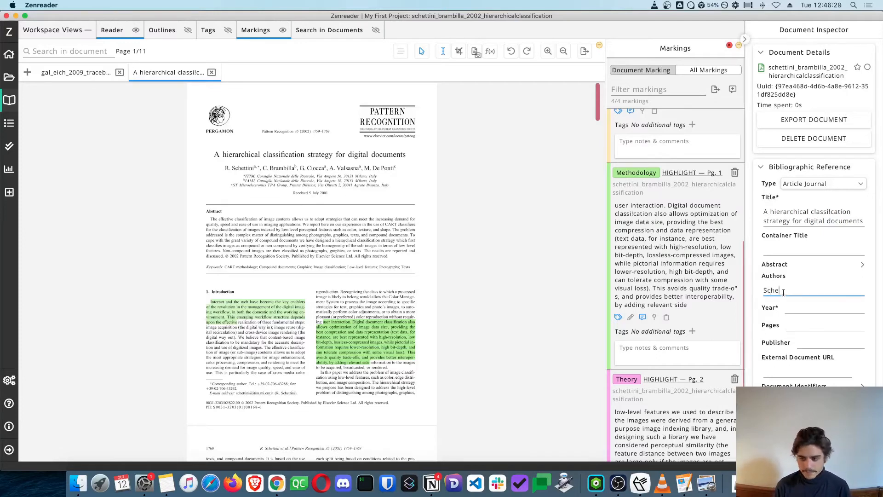
{"action": "type", "text": "ttini R.Pattern Recognition"}
{"action": "left_click", "coordinate": [828, 307]}
{"action": "type", "text": "2002"}
- Fill in the trace-based paper's reference with its title from page 1, first author's name and year 2009, and return to the hierarchical classification paper
{"action": "left_click", "coordinate": [73, 72]}
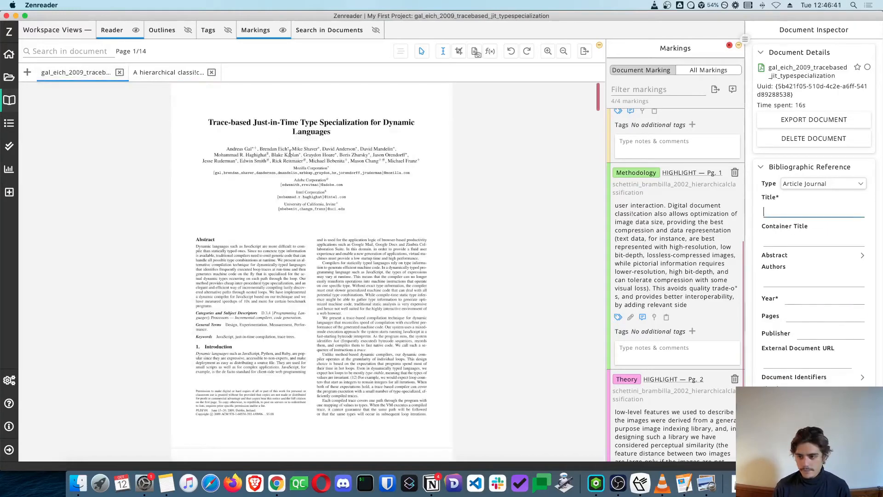
{"action": "left_click_drag", "start_coordinate": [208, 122], "coordinate": [331, 133]}
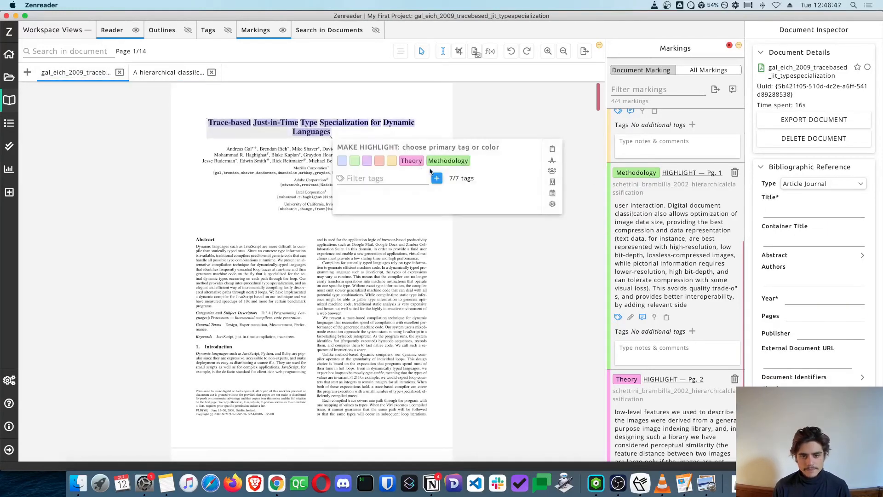
{"action": "left_click", "coordinate": [552, 162]}
{"action": "left_click", "coordinate": [801, 299]}
{"action": "type", "text": "Gal A."}
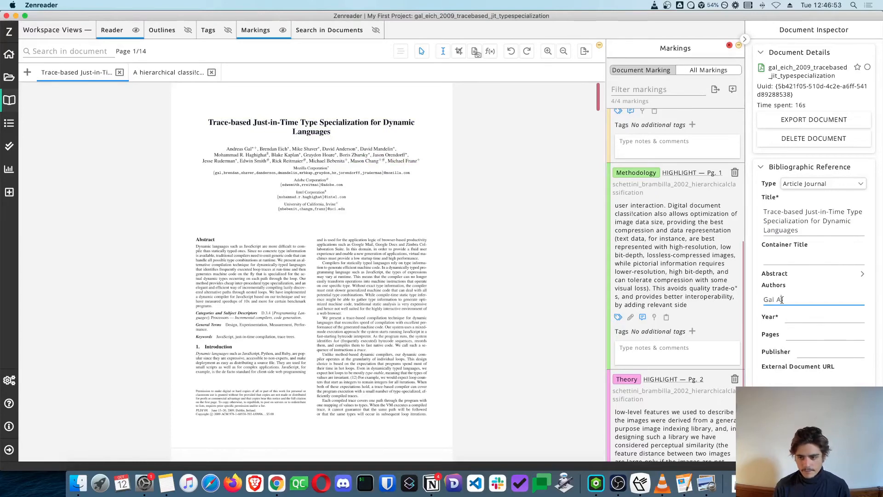
{"action": "left_click", "coordinate": [793, 320]}
{"action": "type", "text": "2009"}
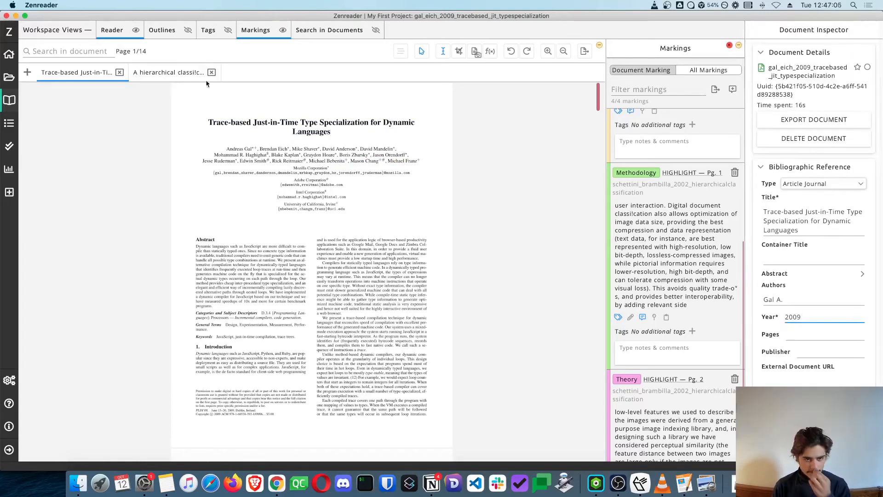
{"action": "left_click", "coordinate": [169, 72]}
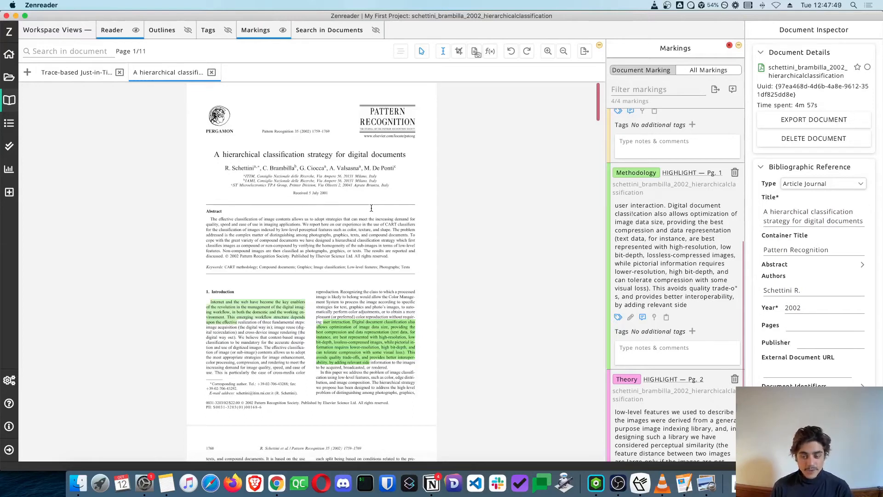
- Examine the hierarchical classification paper's citation and compare both papers' reference details in the project's document list
{"action": "left_click", "coordinate": [782, 211]}
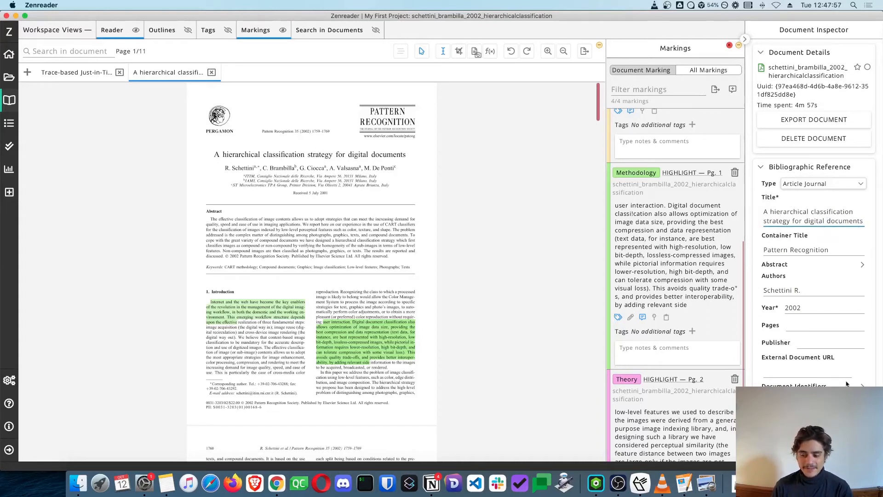
{"action": "scroll", "coordinate": [846, 383], "scroll_direction": "down", "scroll_amount": 2}
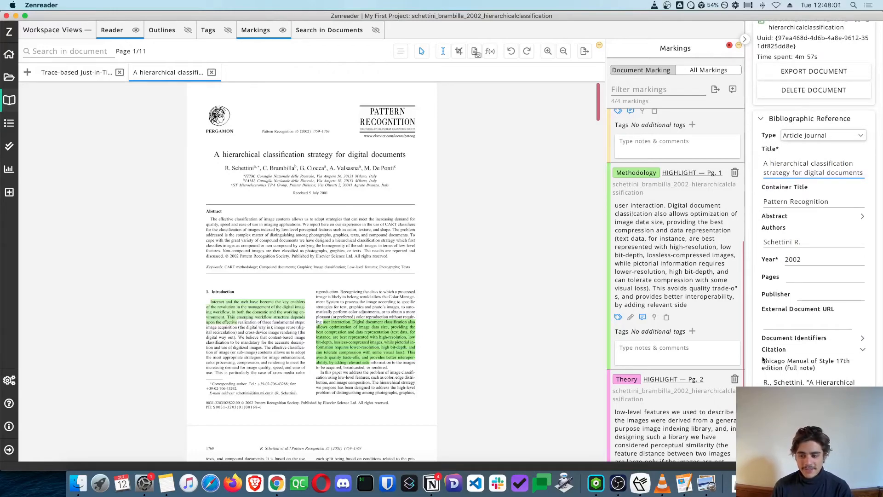
{"action": "left_click", "coordinate": [8, 78]}
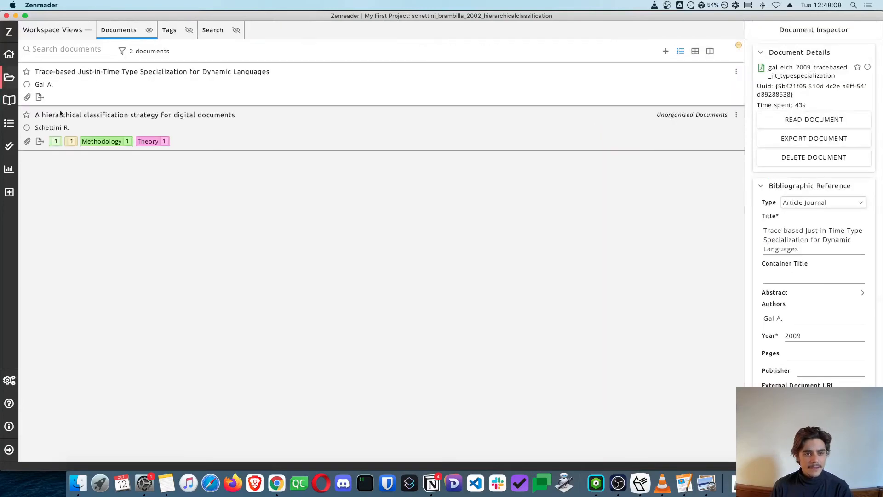
{"action": "left_click", "coordinate": [228, 120]}
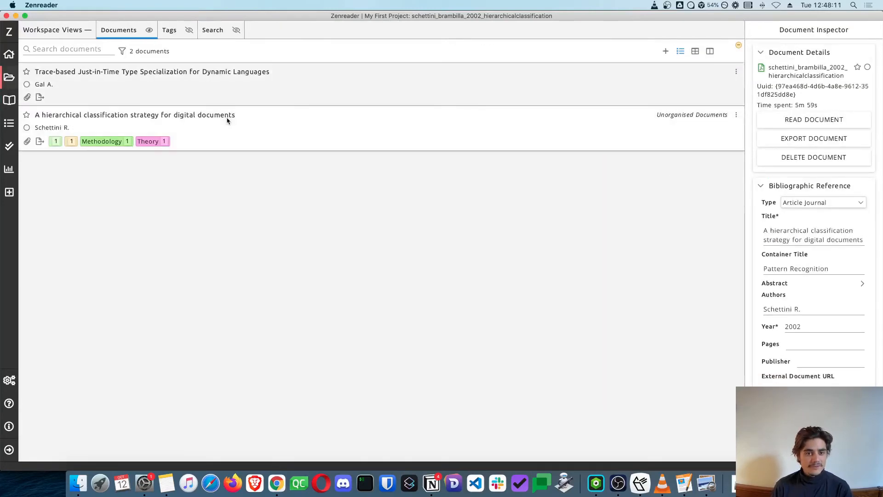
{"action": "left_click", "coordinate": [214, 85]}
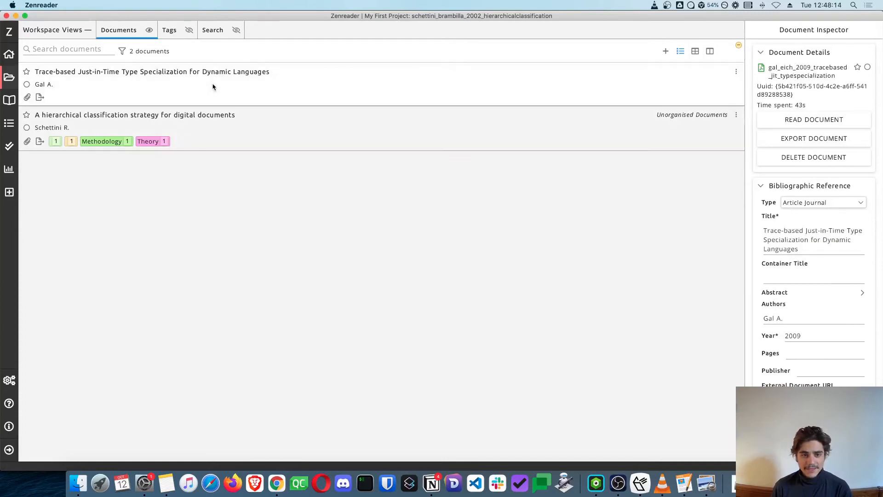
{"action": "left_click", "coordinate": [197, 123]}
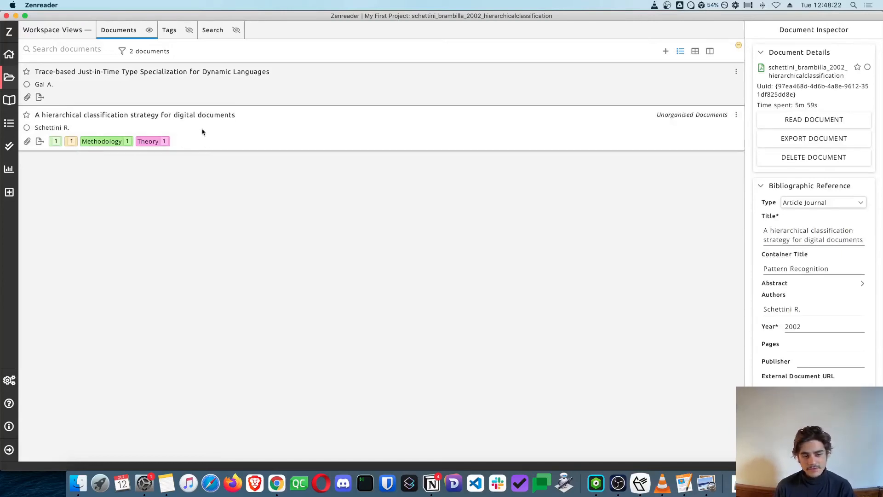
- In the trace-based paper, show only that document's markings and highlight page 1 from "language such as JavaScript" to "machine code, traditional" with the Theory tag
{"action": "double_click", "coordinate": [154, 94]}
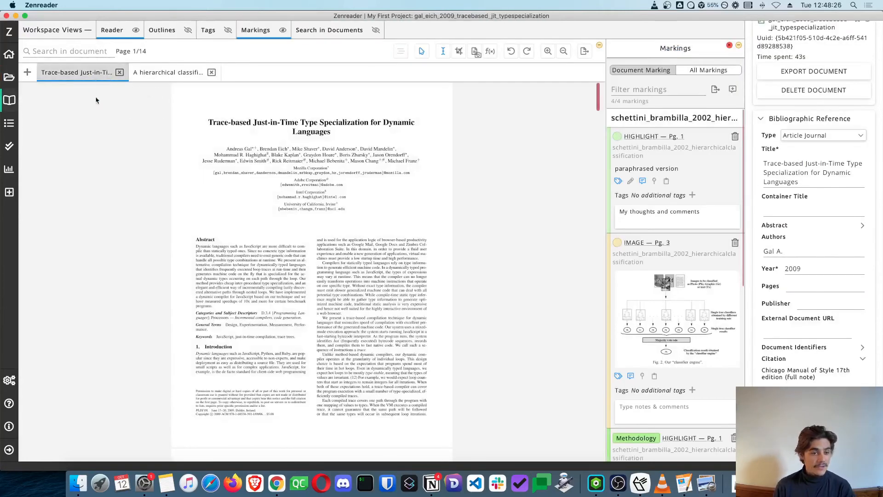
{"action": "left_click", "coordinate": [654, 73]}
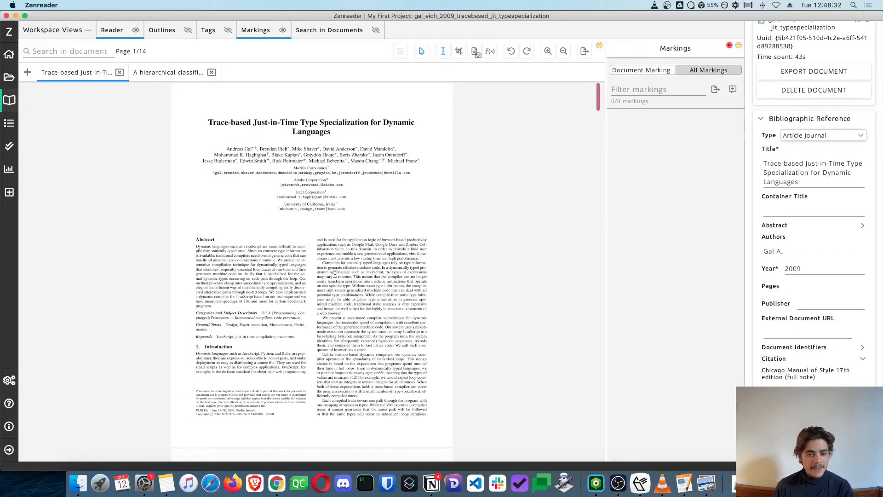
{"action": "left_click_drag", "start_coordinate": [335, 273], "coordinate": [371, 305]}
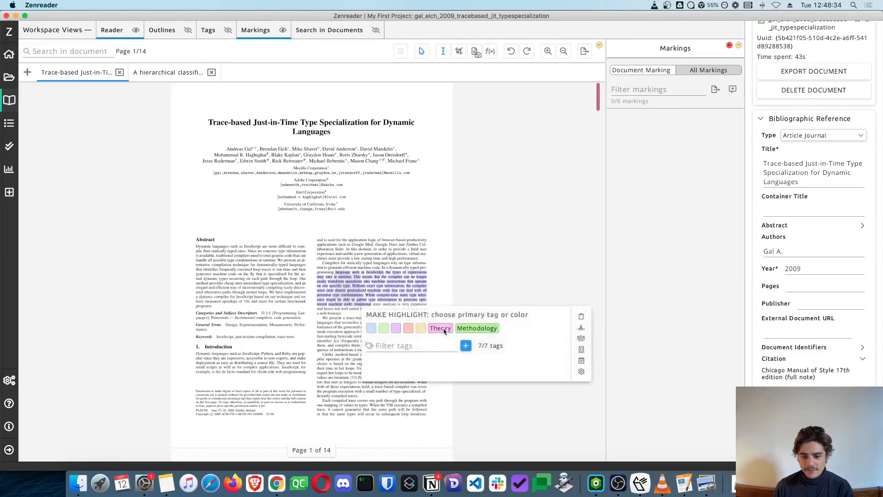
{"action": "left_click", "coordinate": [445, 331]}
- Highlight the trace-based paper's page 1 text from "based on the expectation" to "start as integers" with the Theory tag
{"action": "left_click_drag", "start_coordinate": [333, 363], "coordinate": [357, 383]}
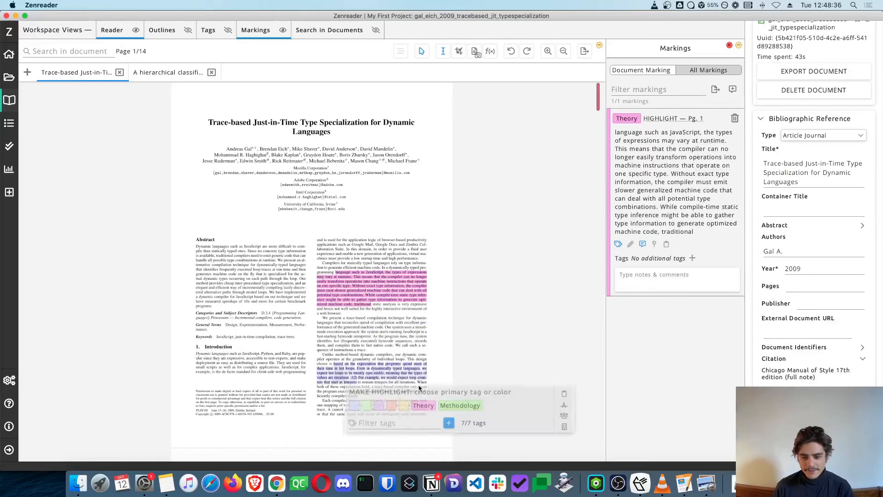
{"action": "left_click", "coordinate": [423, 405]}
{"action": "scroll", "coordinate": [357, 326], "scroll_direction": "down", "scroll_amount": 1}
{"action": "scroll", "coordinate": [357, 326], "scroll_direction": "up", "scroll_amount": 1}
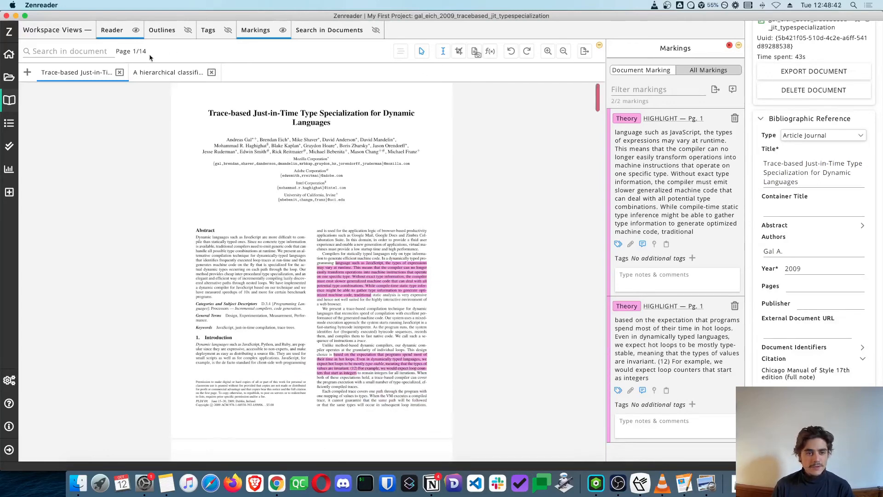
- Return to the hierarchical classification paper and list the markings of all project documents to look through them
{"action": "left_click", "coordinate": [168, 72]}
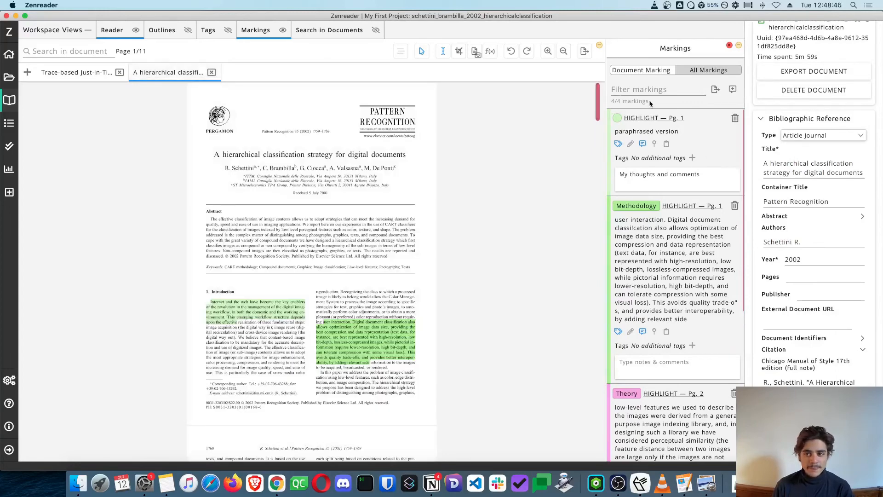
{"action": "left_click", "coordinate": [690, 74]}
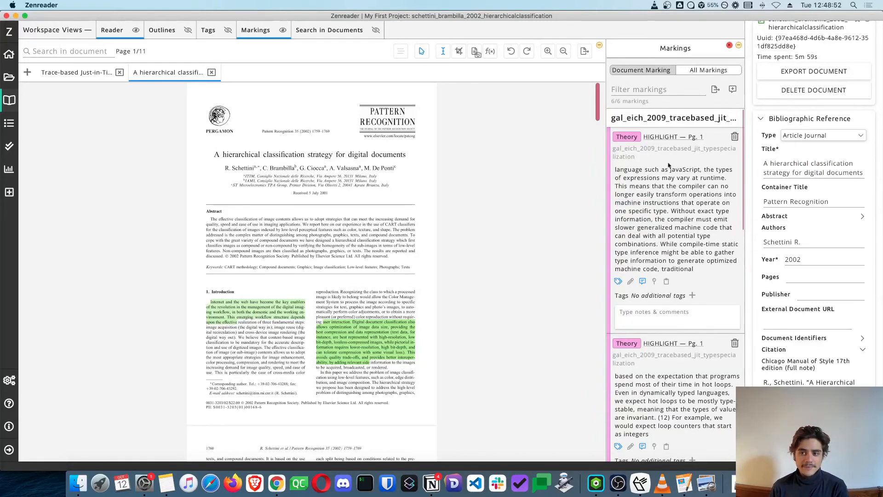
{"action": "scroll", "coordinate": [672, 271], "scroll_direction": "down", "scroll_amount": 2}
{"action": "scroll", "coordinate": [672, 272], "scroll_direction": "down", "scroll_amount": 6}
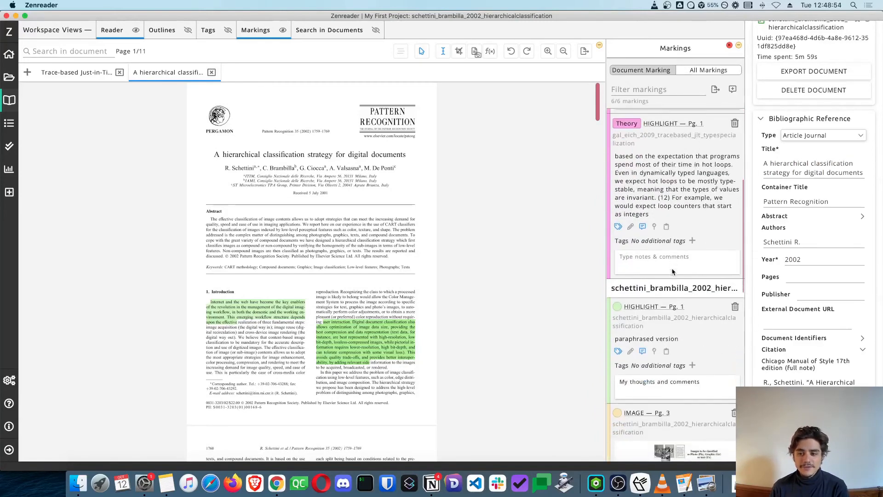
{"action": "scroll", "coordinate": [704, 191], "scroll_direction": "down", "scroll_amount": 1}
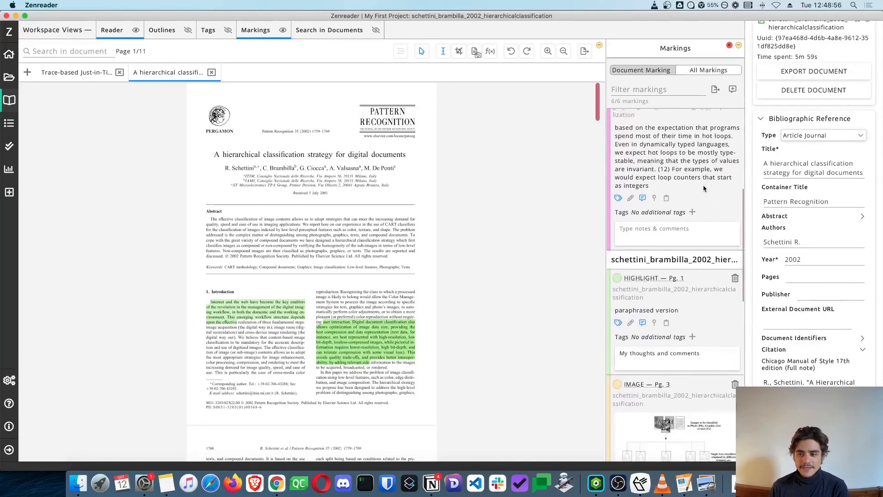
{"action": "scroll", "coordinate": [709, 171], "scroll_direction": "up", "scroll_amount": 8}
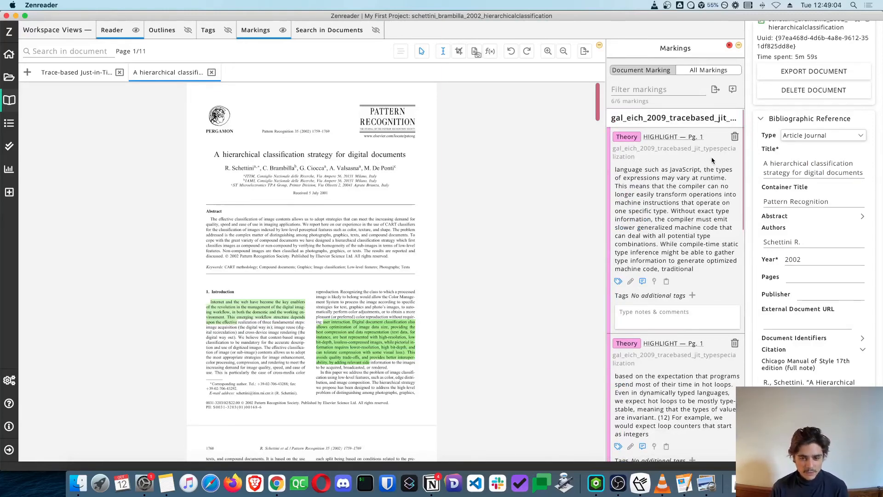
- Set up a project markings export in PDF format grouped by tag, and check the tag groups in the preview
{"action": "left_click", "coordinate": [715, 90]}
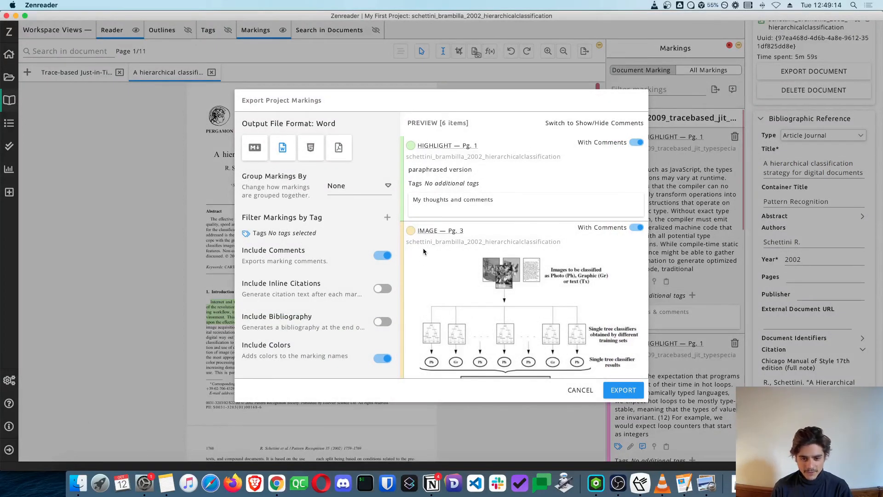
{"action": "left_click", "coordinate": [341, 150]}
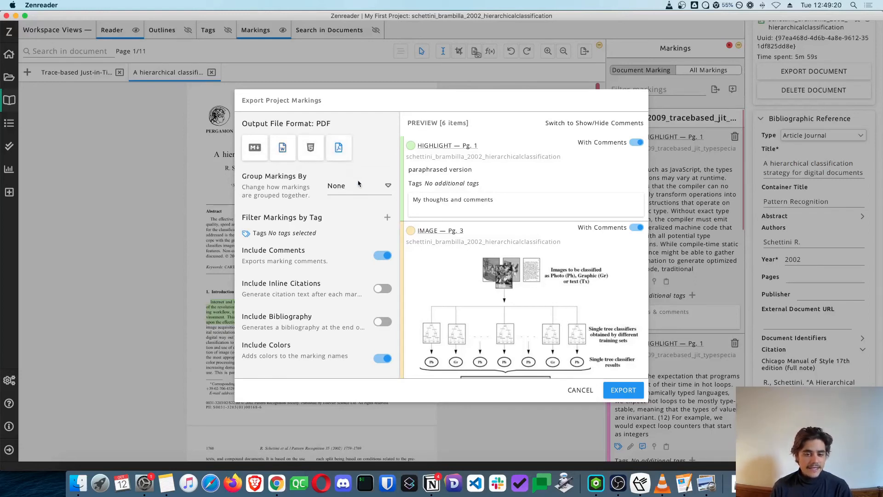
{"action": "left_click", "coordinate": [389, 187]}
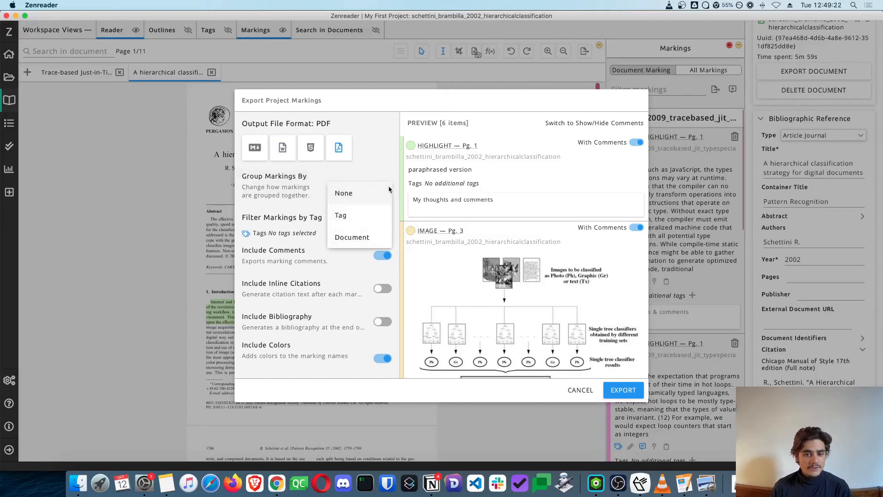
{"action": "left_click", "coordinate": [374, 218]}
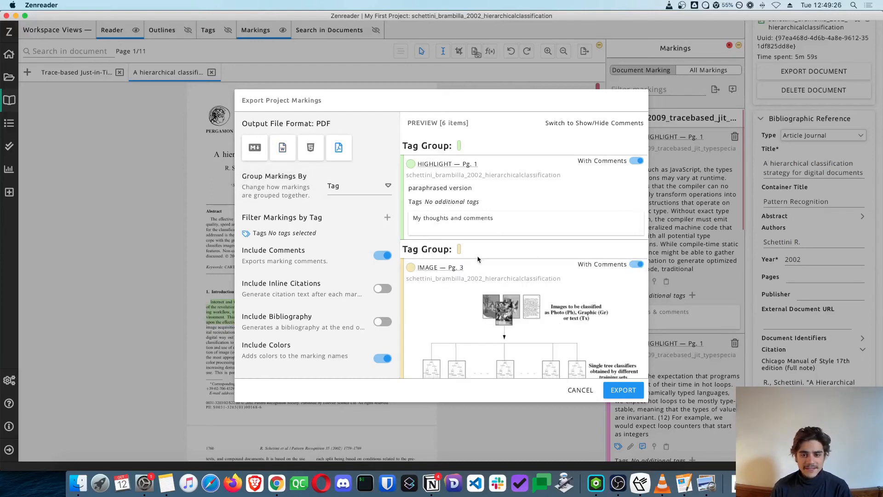
{"action": "scroll", "coordinate": [477, 259], "scroll_direction": "down", "scroll_amount": 1}
{"action": "scroll", "coordinate": [479, 258], "scroll_direction": "down", "scroll_amount": 10}
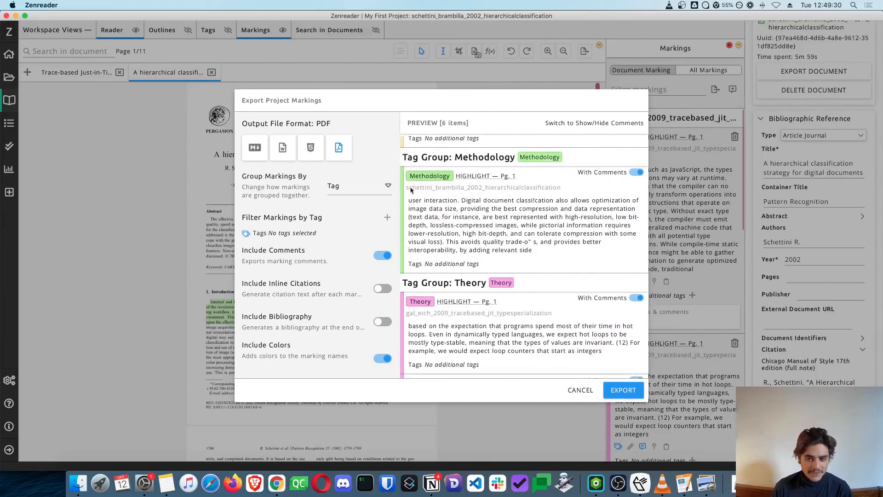
{"action": "scroll", "coordinate": [532, 249], "scroll_direction": "down", "scroll_amount": 8}
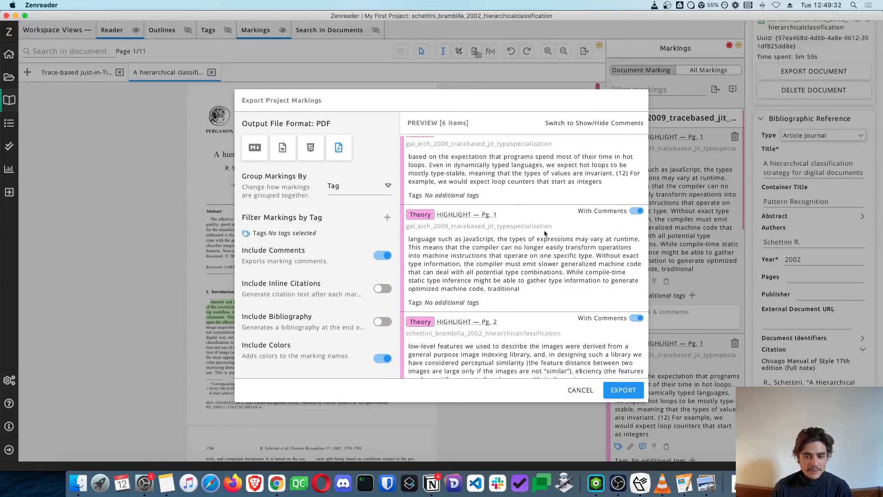
{"action": "scroll", "coordinate": [534, 262], "scroll_direction": "up", "scroll_amount": 3}
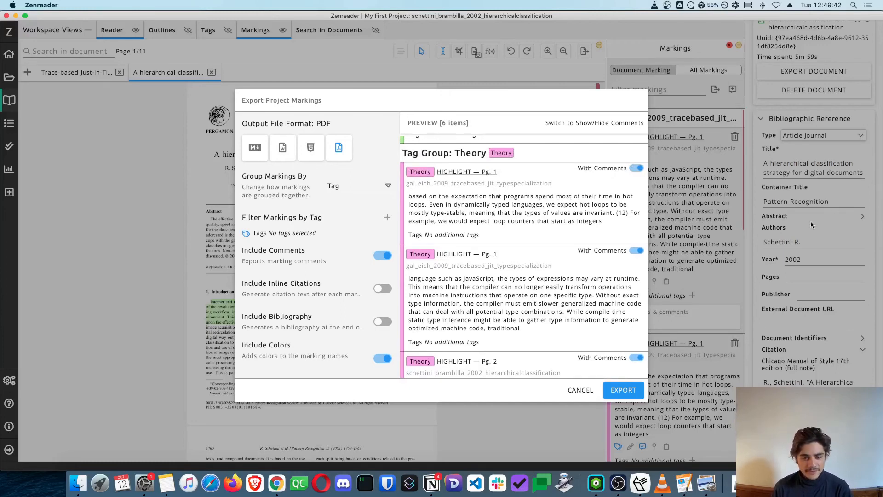
- Include inline citations and a bibliography in the export, and save it to the Desktop as markings.pdf
{"action": "left_click", "coordinate": [383, 290]}
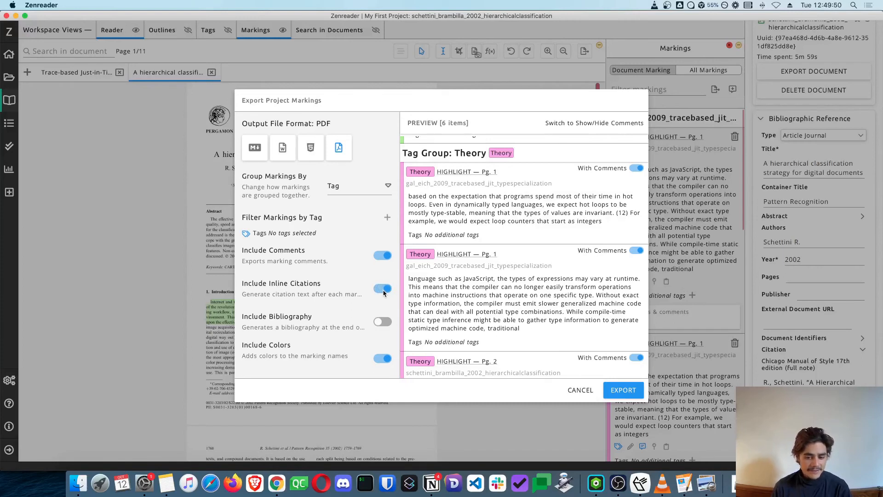
{"action": "left_click", "coordinate": [383, 324]}
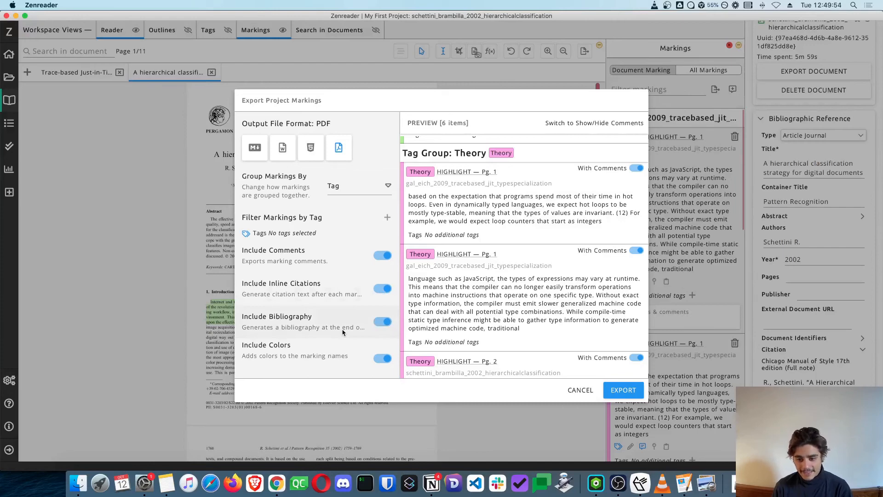
{"action": "left_click", "coordinate": [622, 390]}
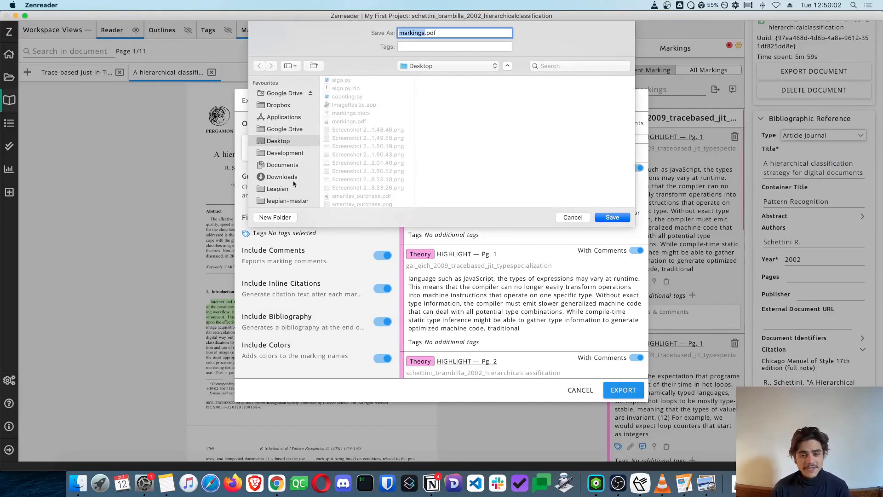
{"action": "left_click", "coordinate": [613, 218]}
{"action": "left_click", "coordinate": [508, 75]}
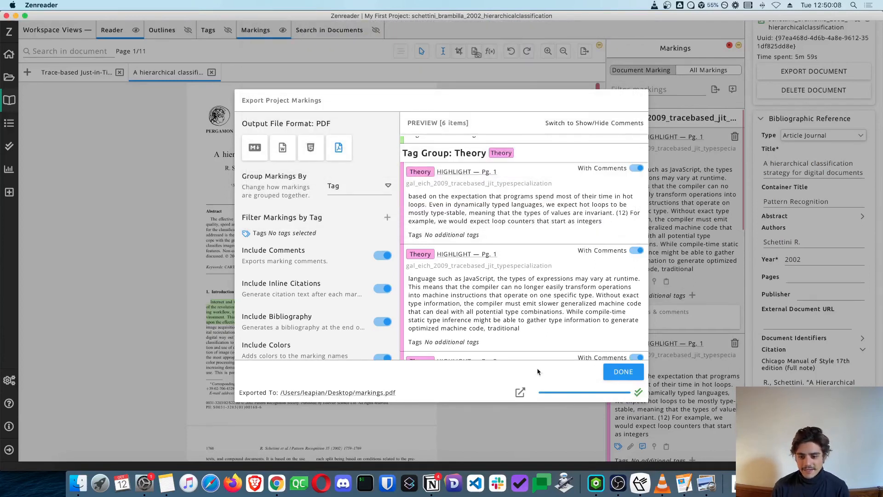
- Open the exported markings.pdf in Preview, examine its tagged highlights, inline citations and bibliography, and close it along with the export dialog
{"action": "left_click", "coordinate": [324, 393]}
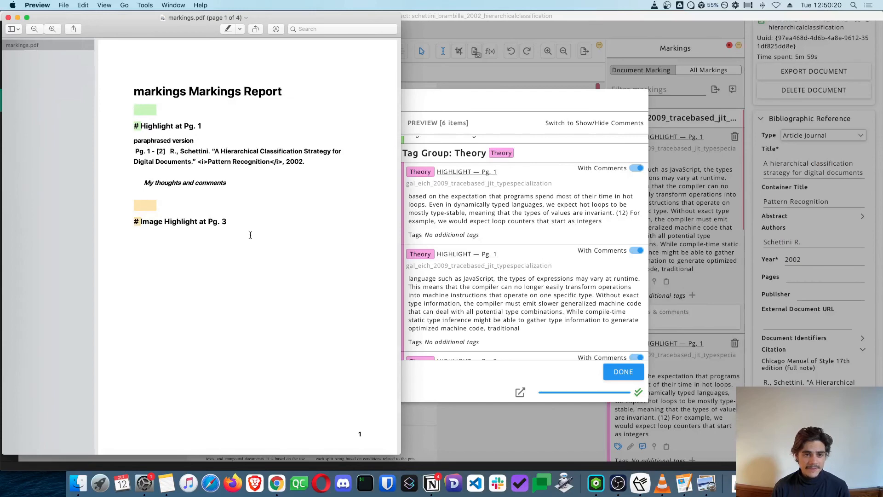
{"action": "scroll", "coordinate": [250, 235], "scroll_direction": "down", "scroll_amount": 15}
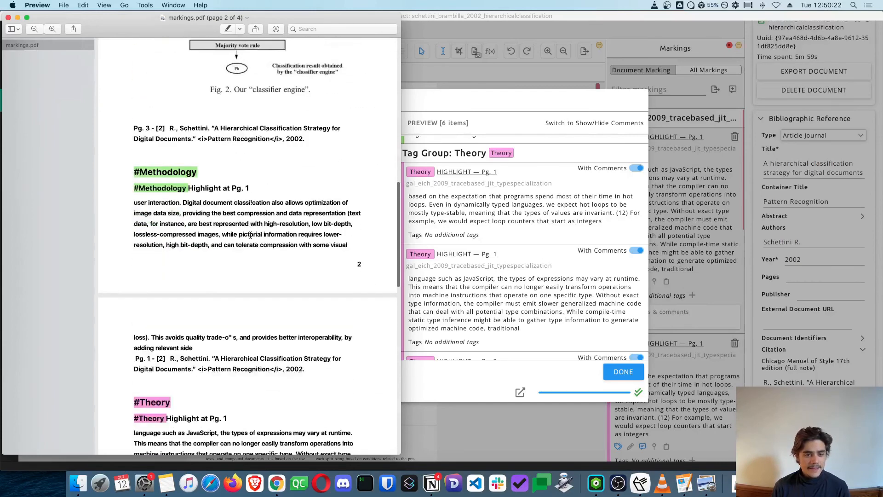
{"action": "scroll", "coordinate": [250, 235], "scroll_direction": "down", "scroll_amount": 2}
{"action": "scroll", "coordinate": [250, 235], "scroll_direction": "down", "scroll_amount": 1}
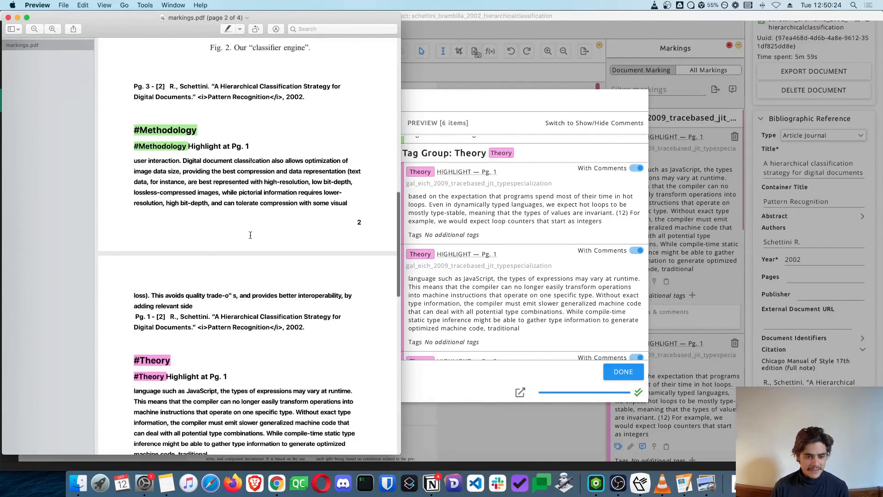
{"action": "scroll", "coordinate": [251, 235], "scroll_direction": "down", "scroll_amount": 8}
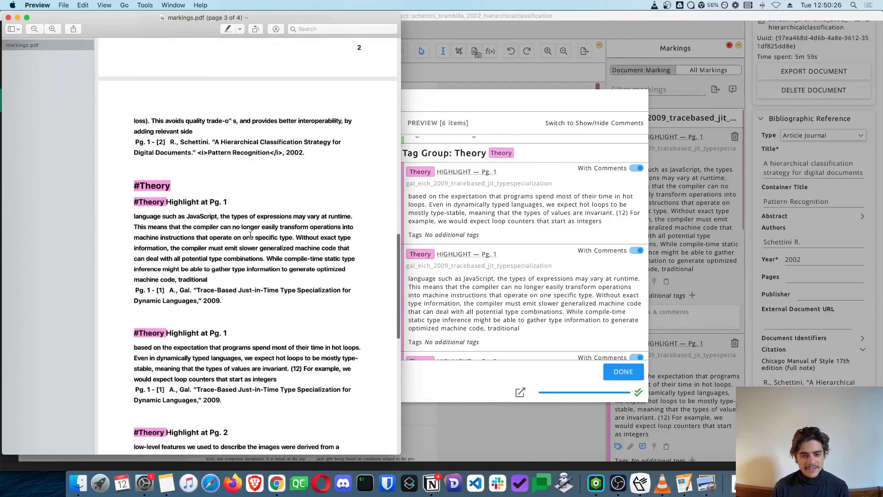
{"action": "scroll", "coordinate": [250, 235], "scroll_direction": "down", "scroll_amount": 1}
{"action": "left_click_drag", "start_coordinate": [131, 256], "coordinate": [227, 272]}
{"action": "left_click", "coordinate": [227, 273]}
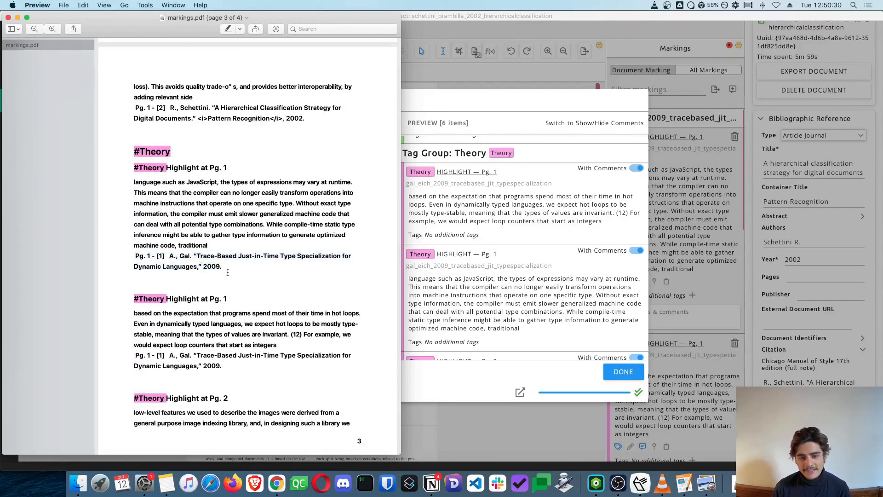
{"action": "left_click_drag", "start_coordinate": [209, 244], "coordinate": [122, 194]}
{"action": "left_click", "coordinate": [171, 244]}
{"action": "left_click_drag", "start_coordinate": [177, 256], "coordinate": [192, 268]}
{"action": "scroll", "coordinate": [192, 267], "scroll_direction": "down", "scroll_amount": 10}
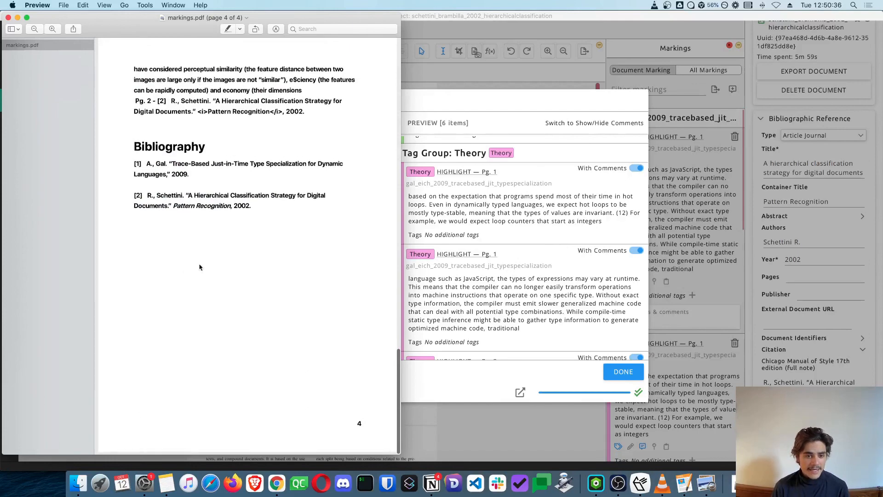
{"action": "left_click_drag", "start_coordinate": [133, 142], "coordinate": [302, 254]}
{"action": "left_click", "coordinate": [302, 253]}
{"action": "left_click", "coordinate": [9, 18]}
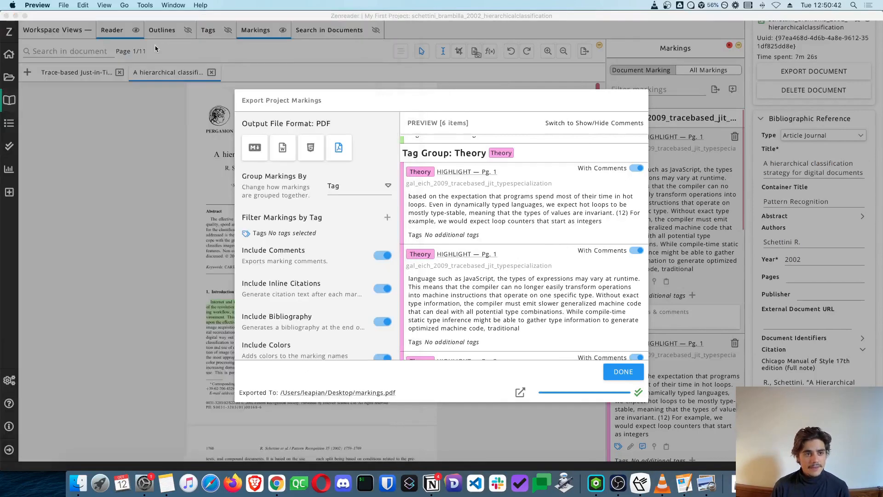
{"action": "left_click", "coordinate": [437, 62]}
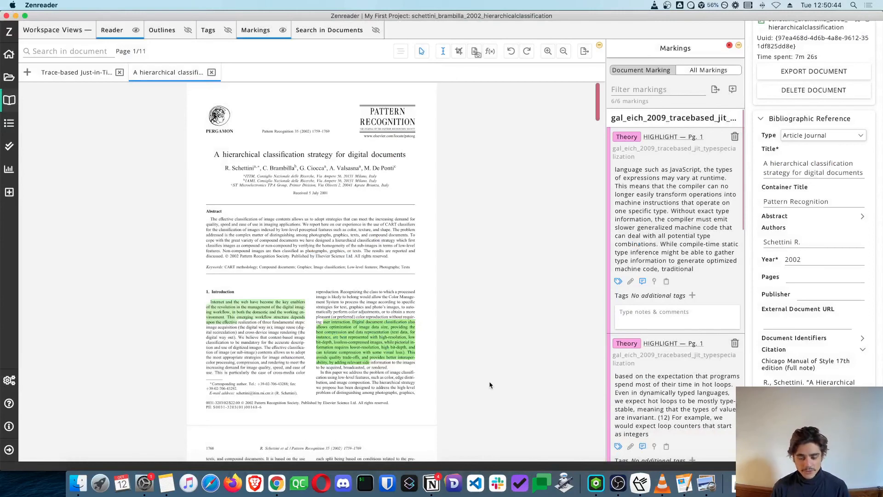